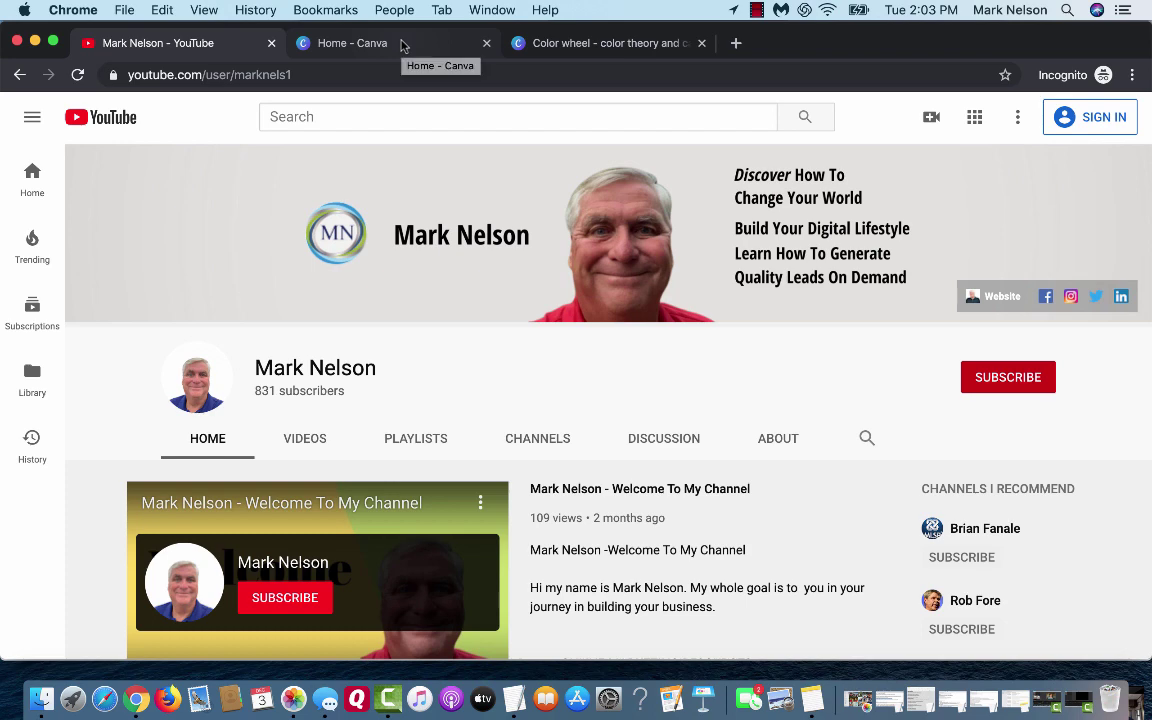
Step: Return to the Canva home page and close the Design School page
left_click(397, 47)
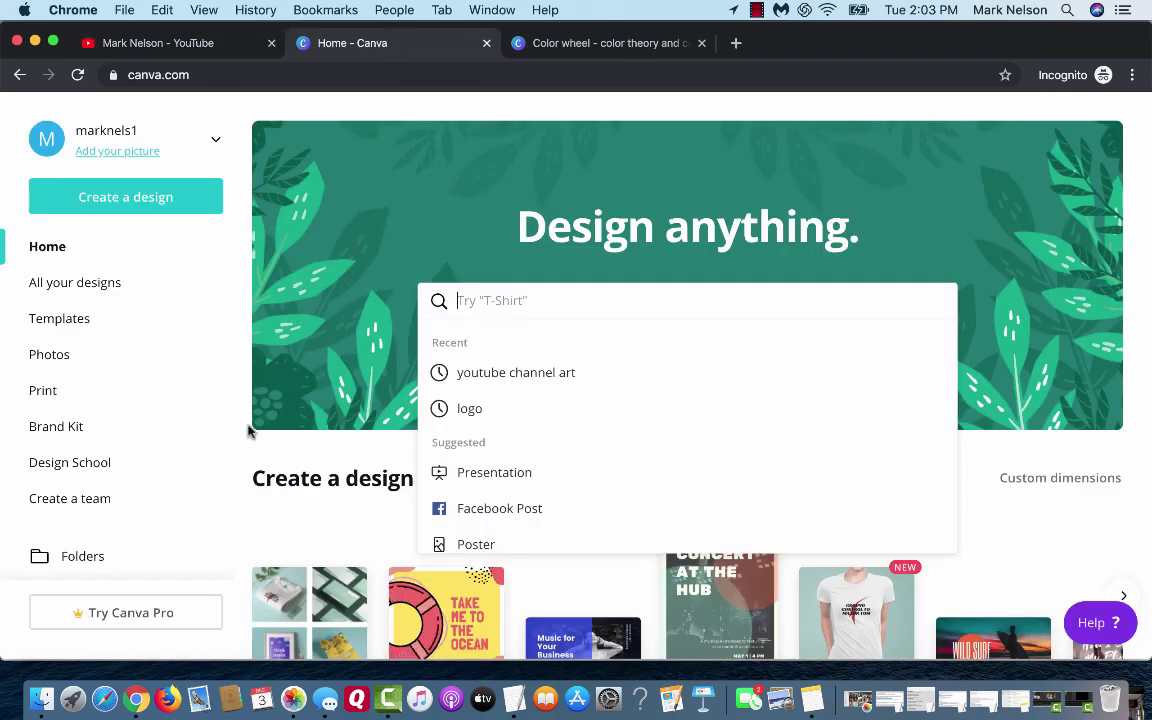
left_click(224, 470)
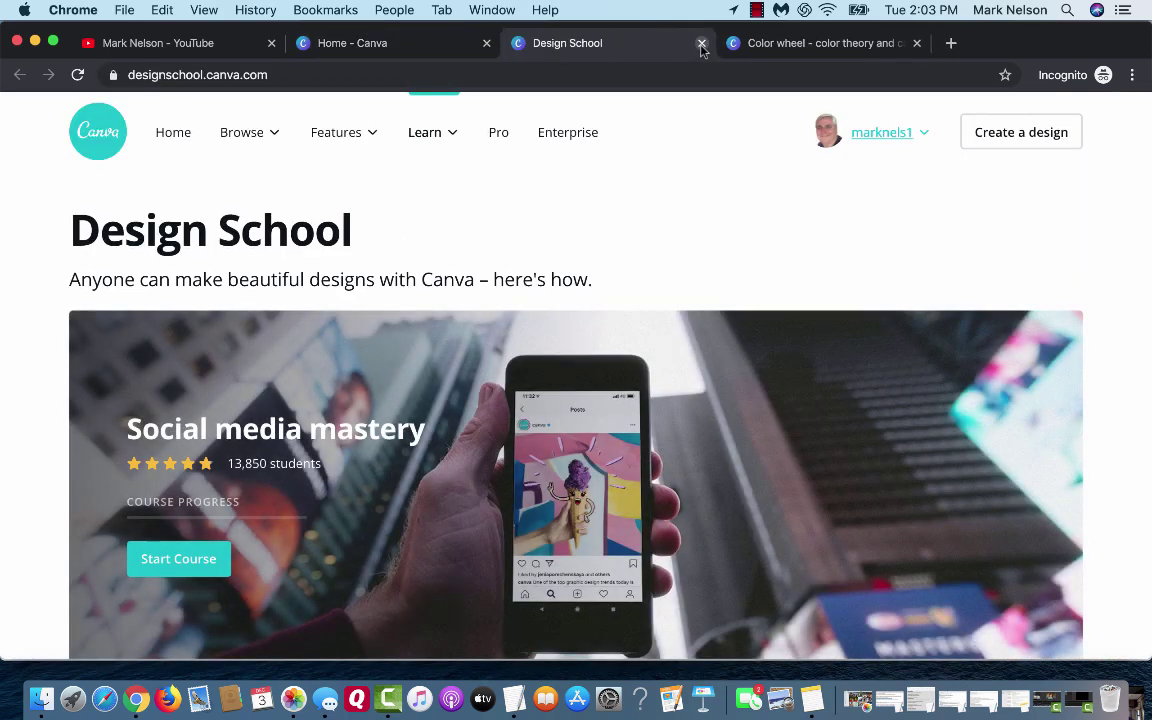
left_click(702, 43)
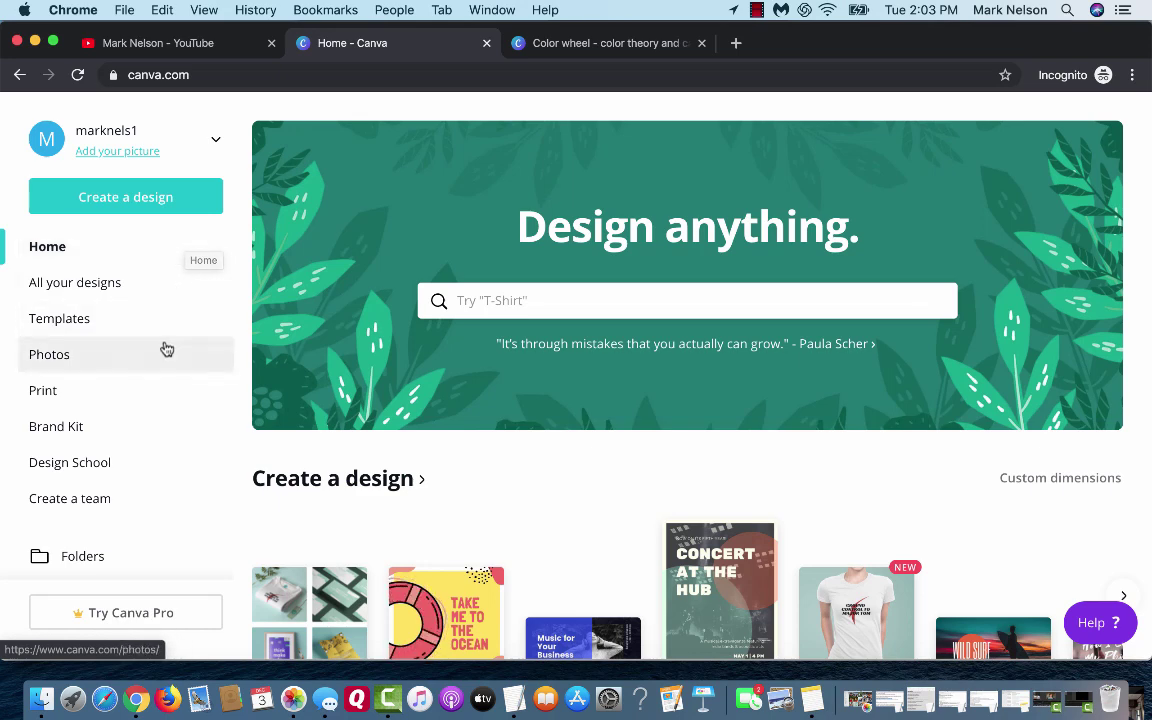
Step: Start a new blank YouTube Channel Art design from the Create a design list
scroll(163, 345, "down", 2)
scroll(167, 348, "up", 2)
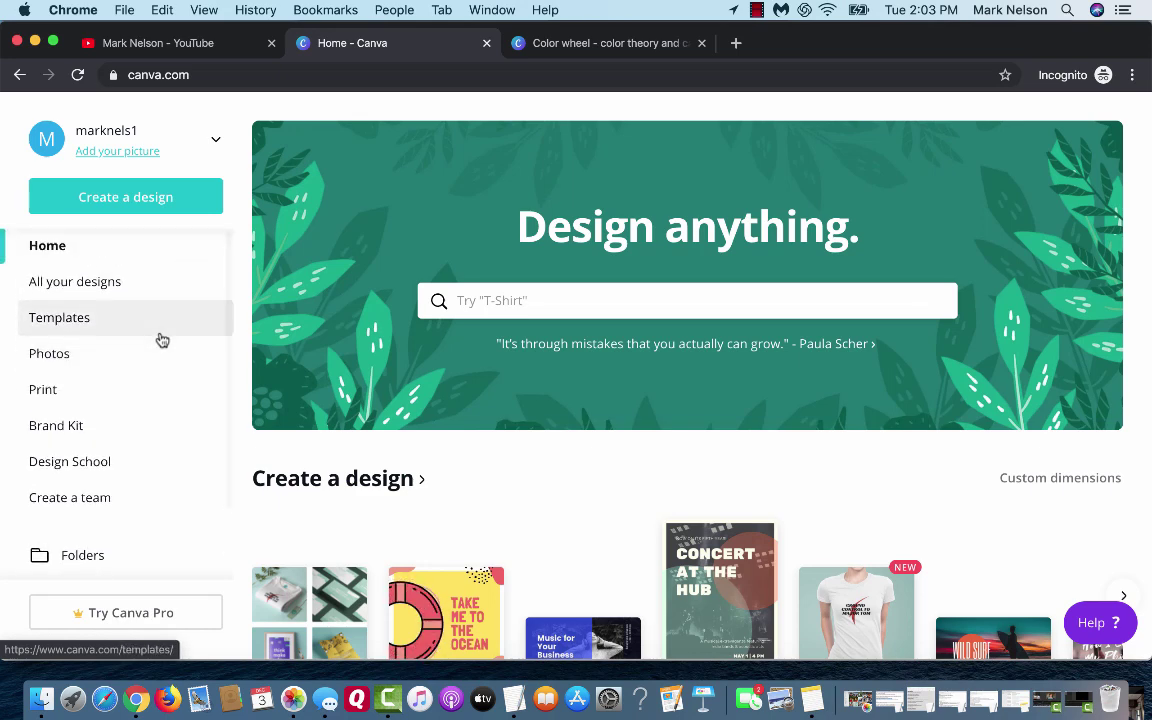
scroll(160, 338, "down", 2)
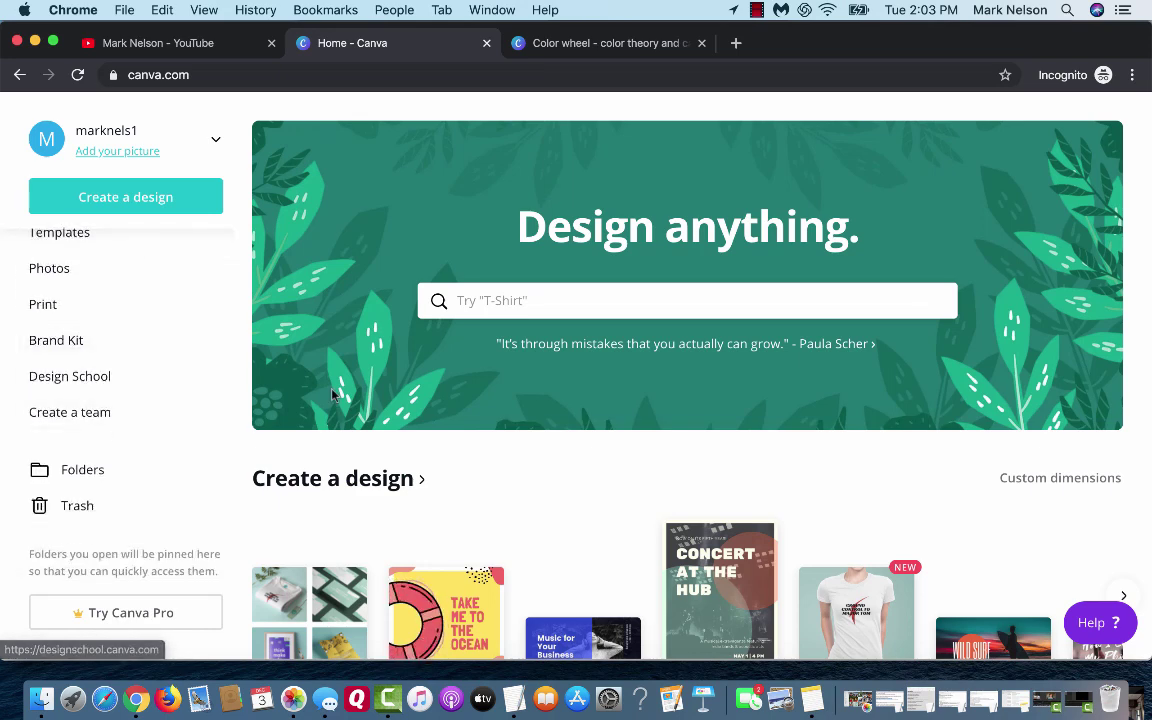
scroll(330, 392, "down", 3)
scroll(334, 397, "down", 1)
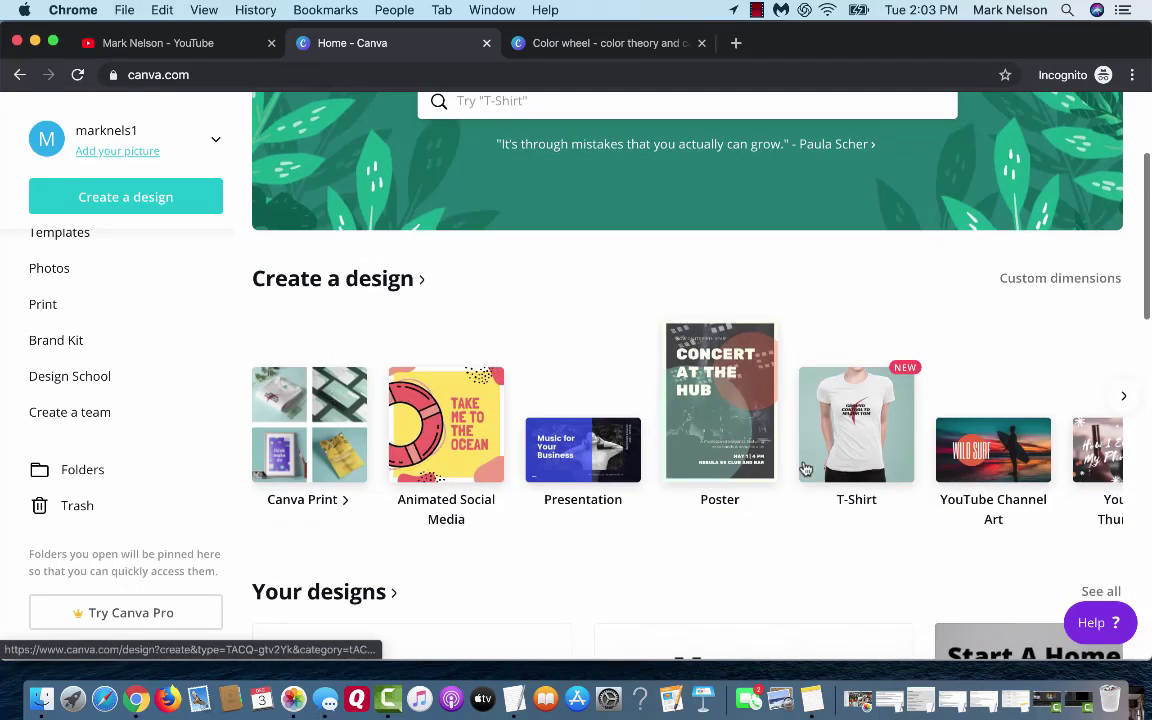
left_click(1003, 458)
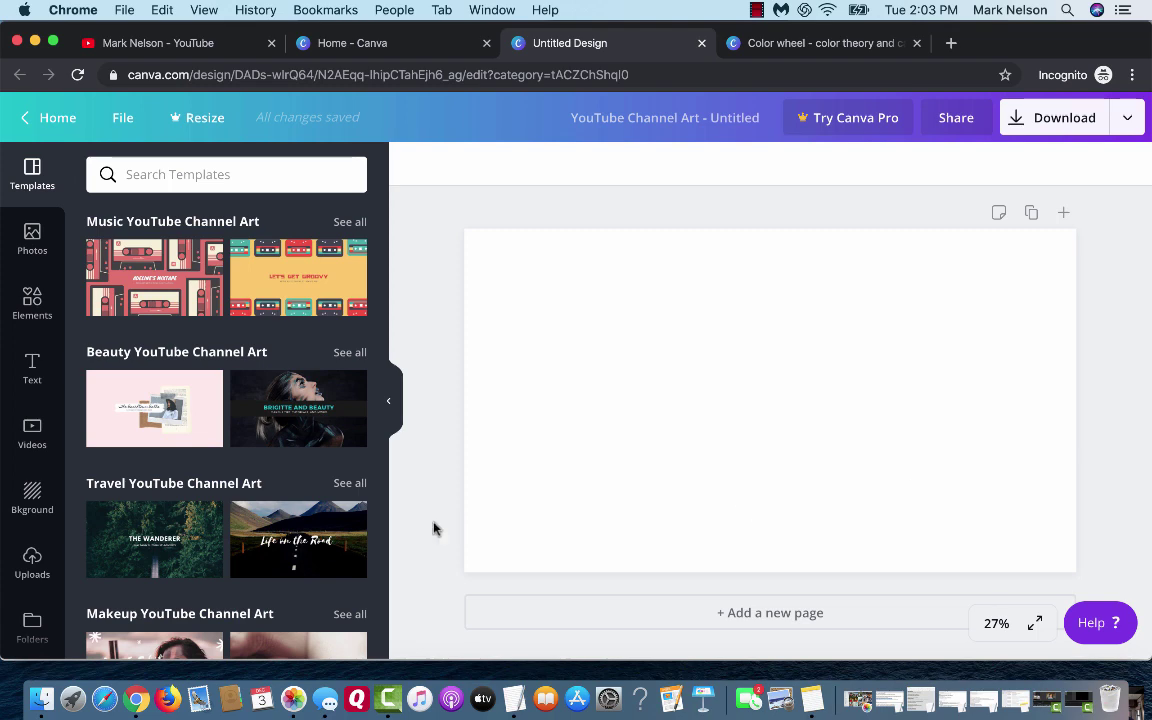
Step: Add the uploaded safe-area guide image and stretch it to cover the whole channel art page
left_click(32, 562)
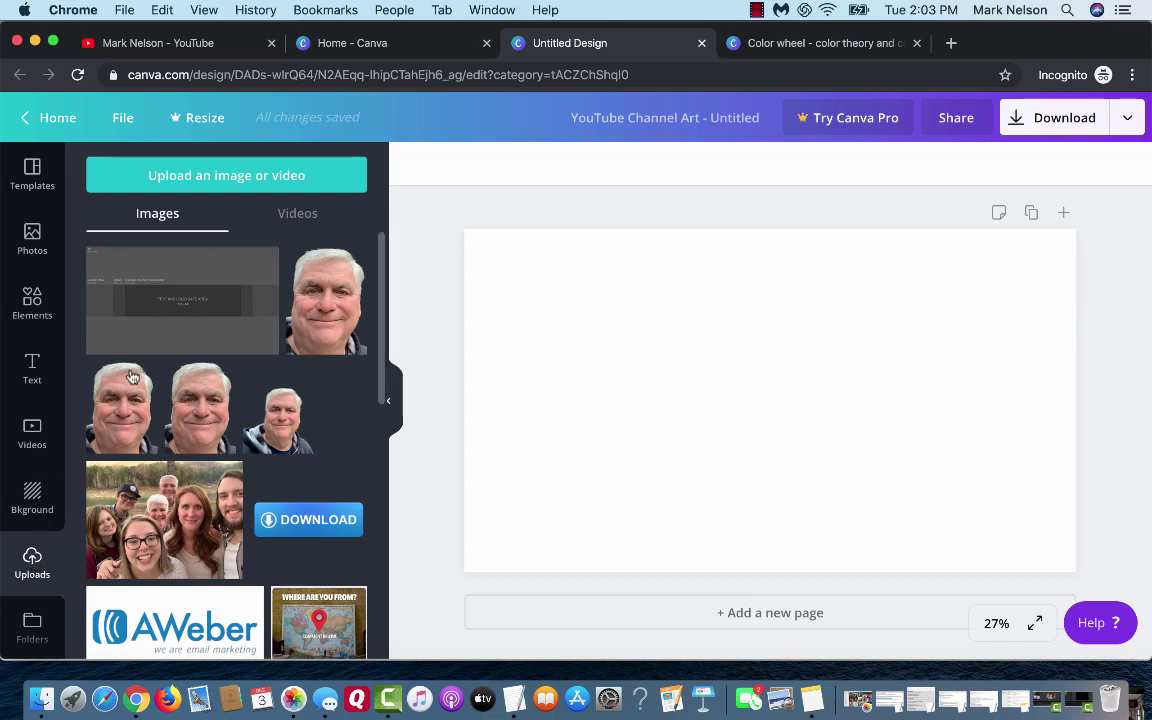
left_click(152, 322)
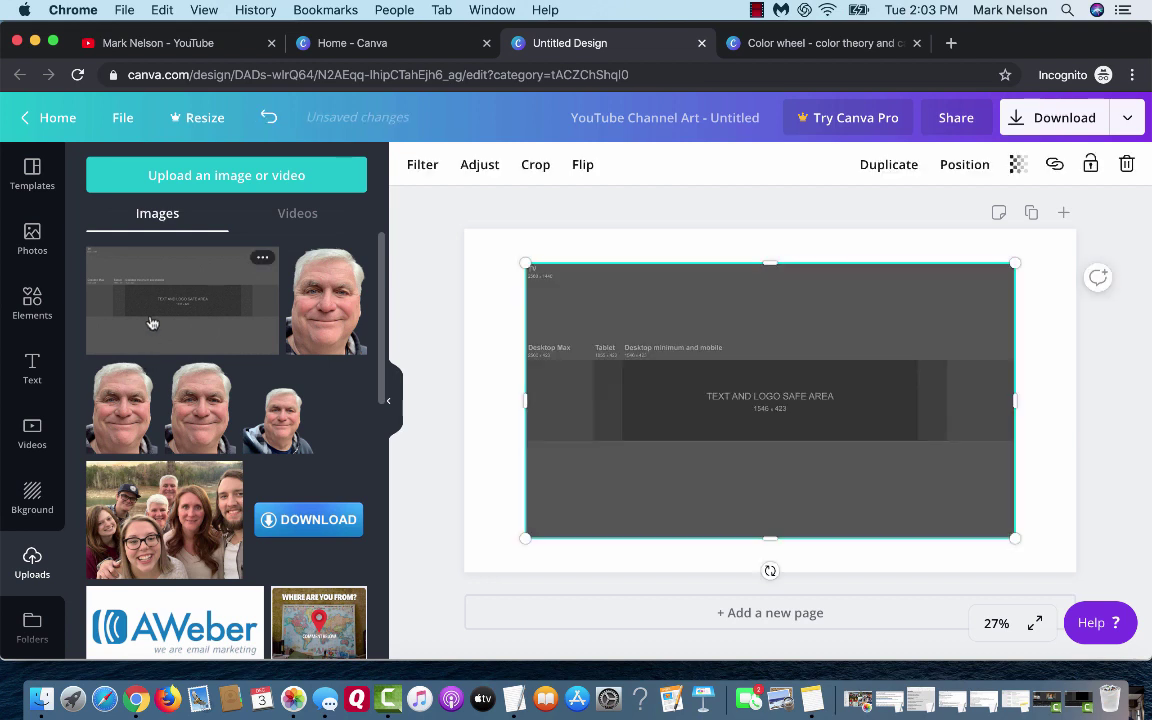
left_click_drag(526, 537, 462, 567)
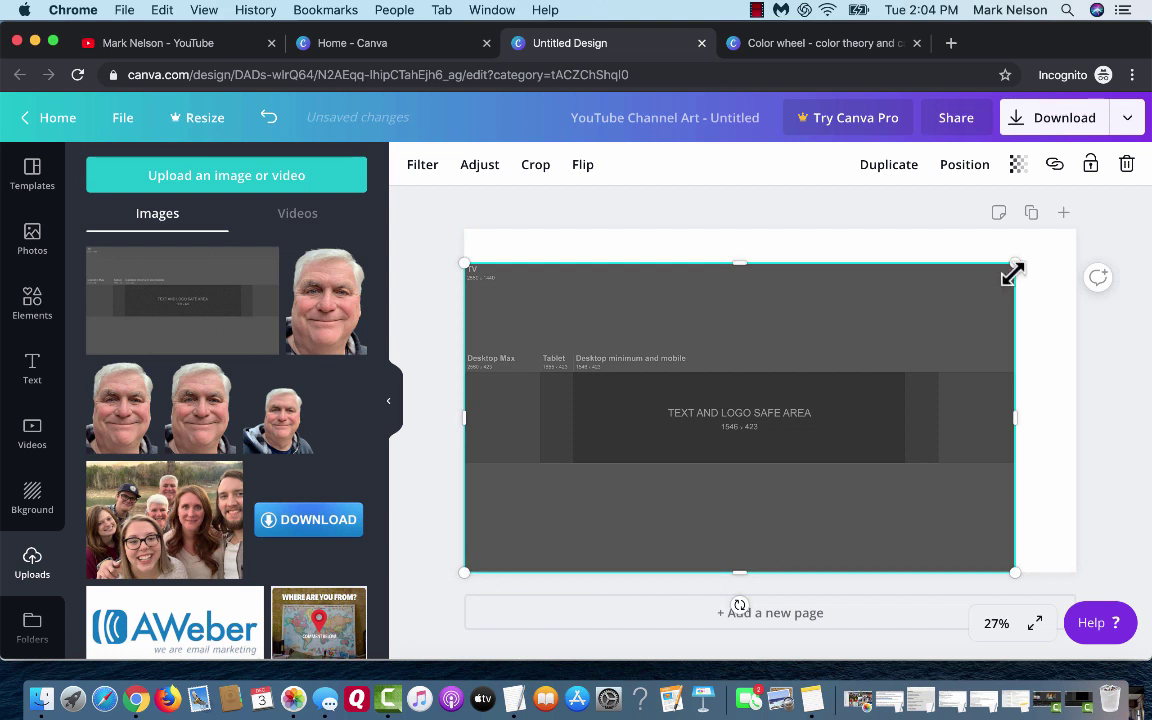
left_click_drag(1015, 264, 1080, 237)
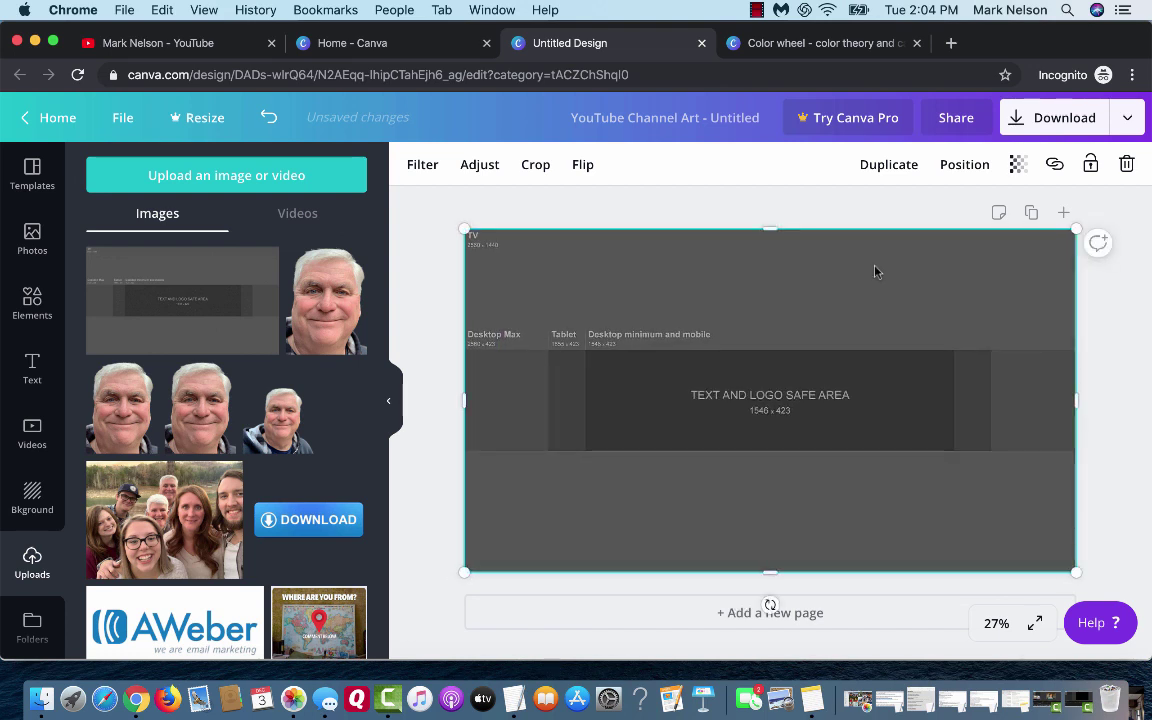
left_click(409, 289)
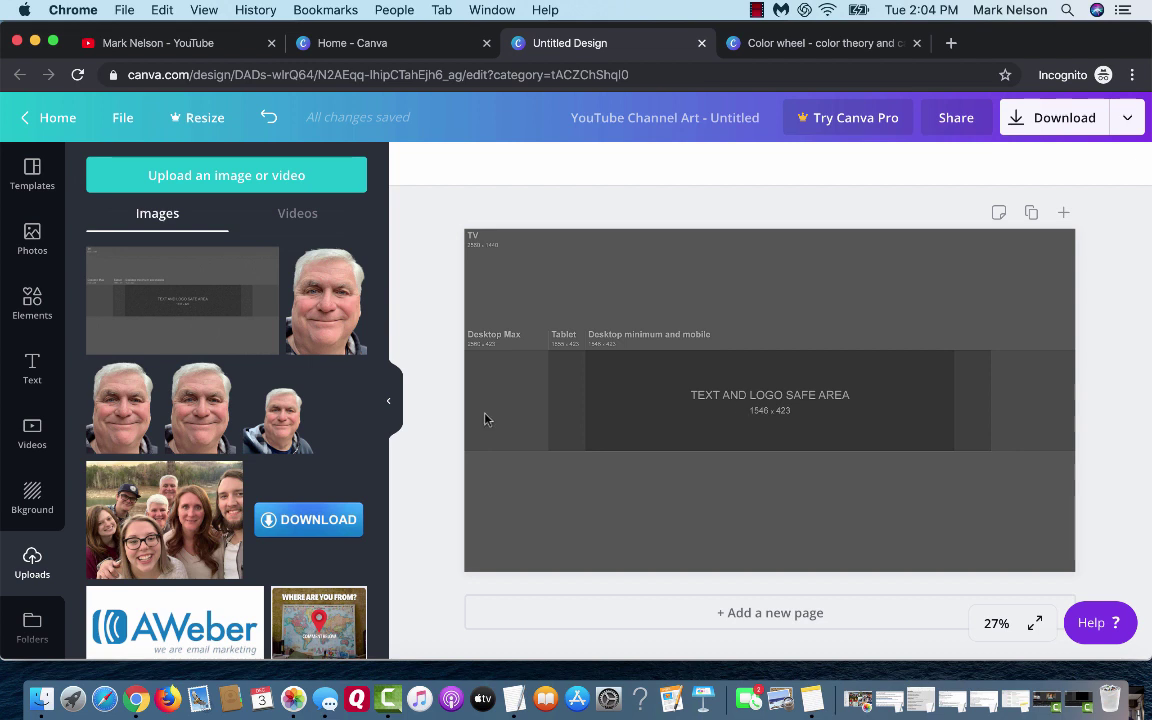
Step: Add a grey square from Elements and stretch it into a full-width band over the safe area
left_click(32, 312)
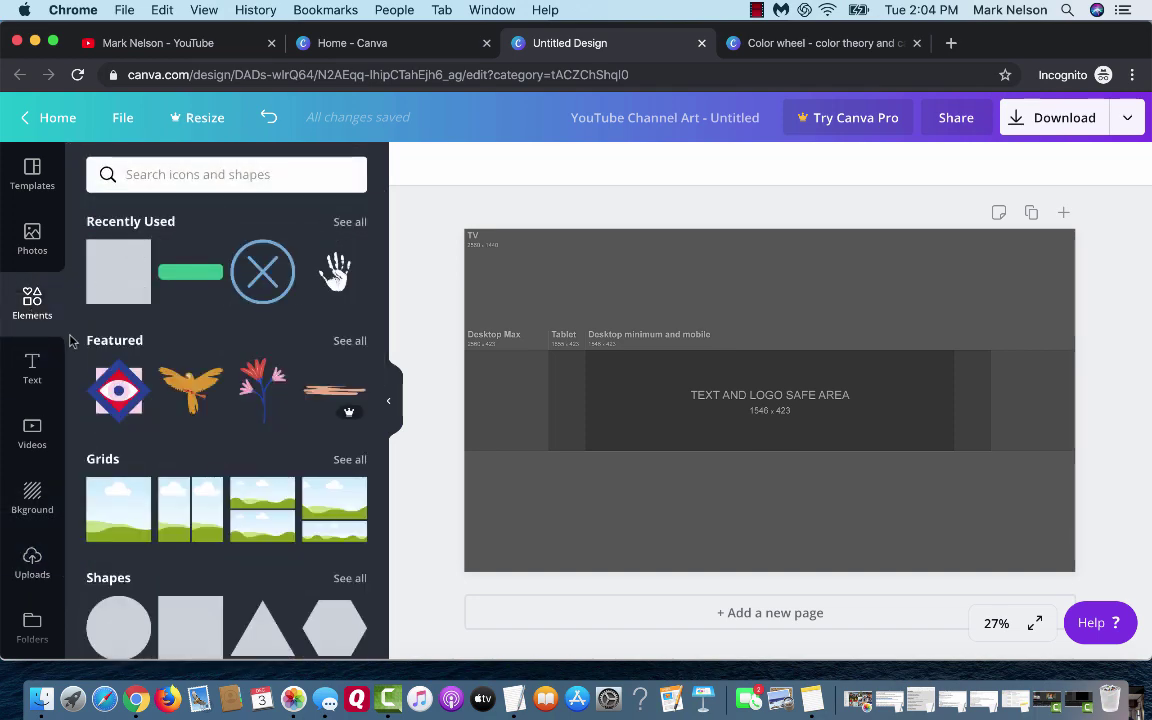
scroll(155, 463, "down", 2)
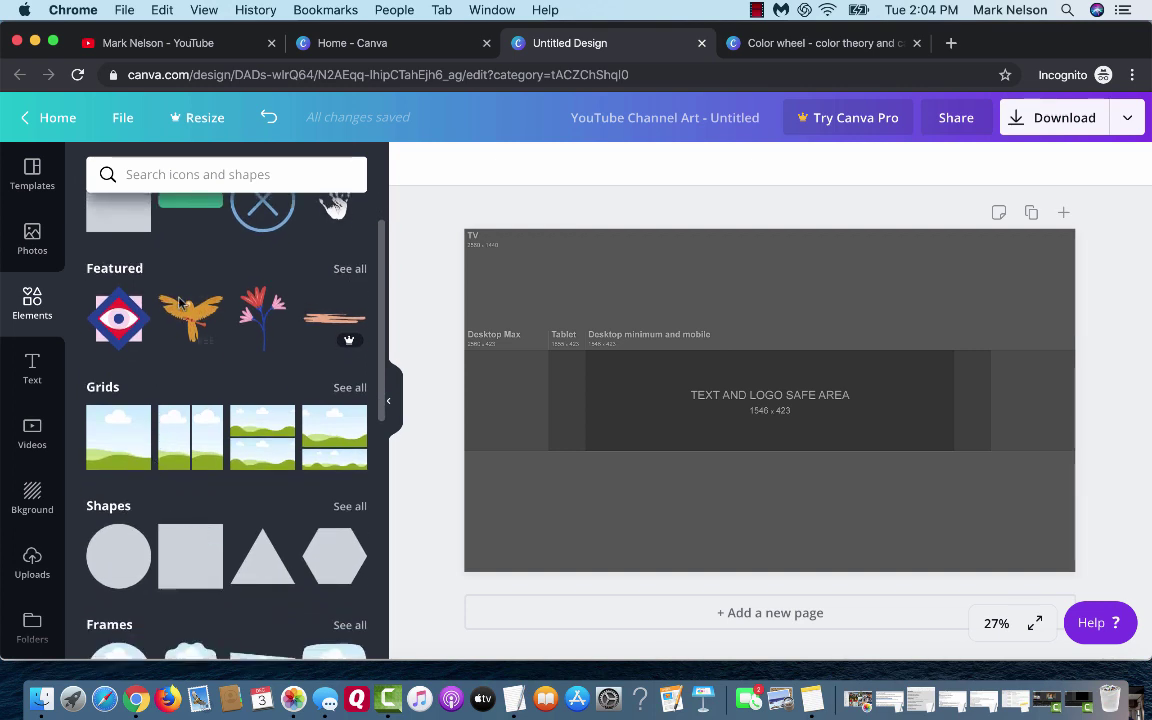
scroll(165, 285, "up", 2)
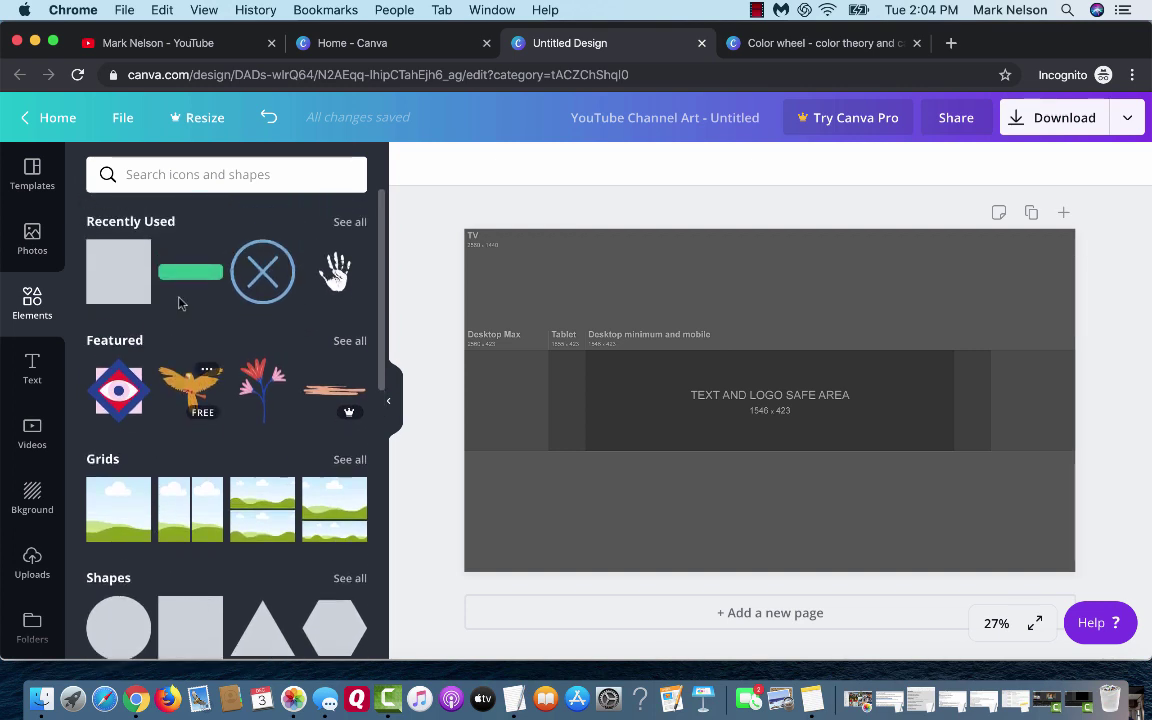
left_click(125, 258)
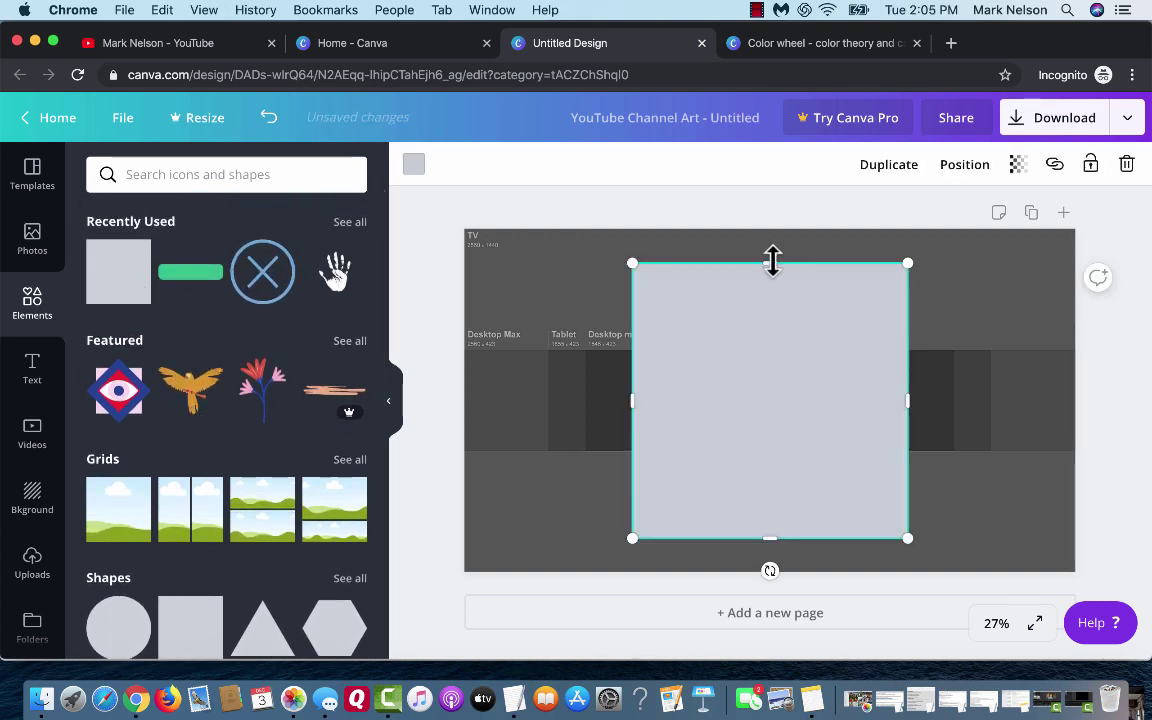
left_click_drag(769, 262, 767, 348)
left_click_drag(766, 539, 762, 451)
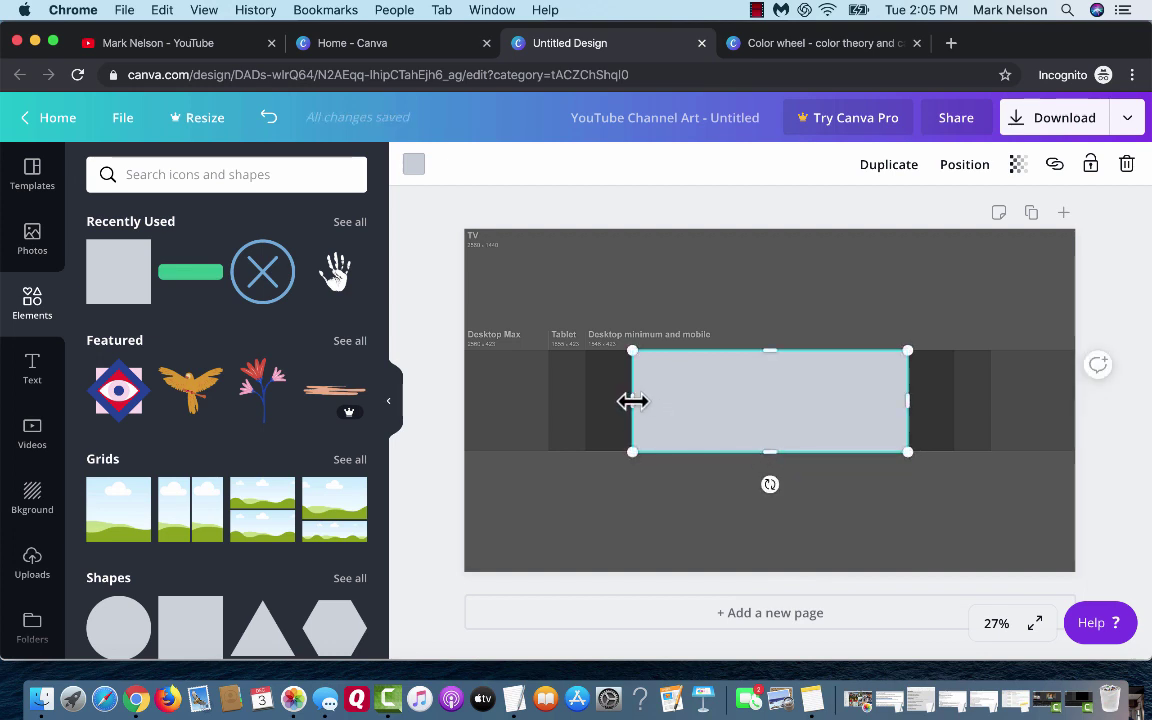
left_click_drag(632, 401, 464, 388)
left_click_drag(907, 400, 1070, 390)
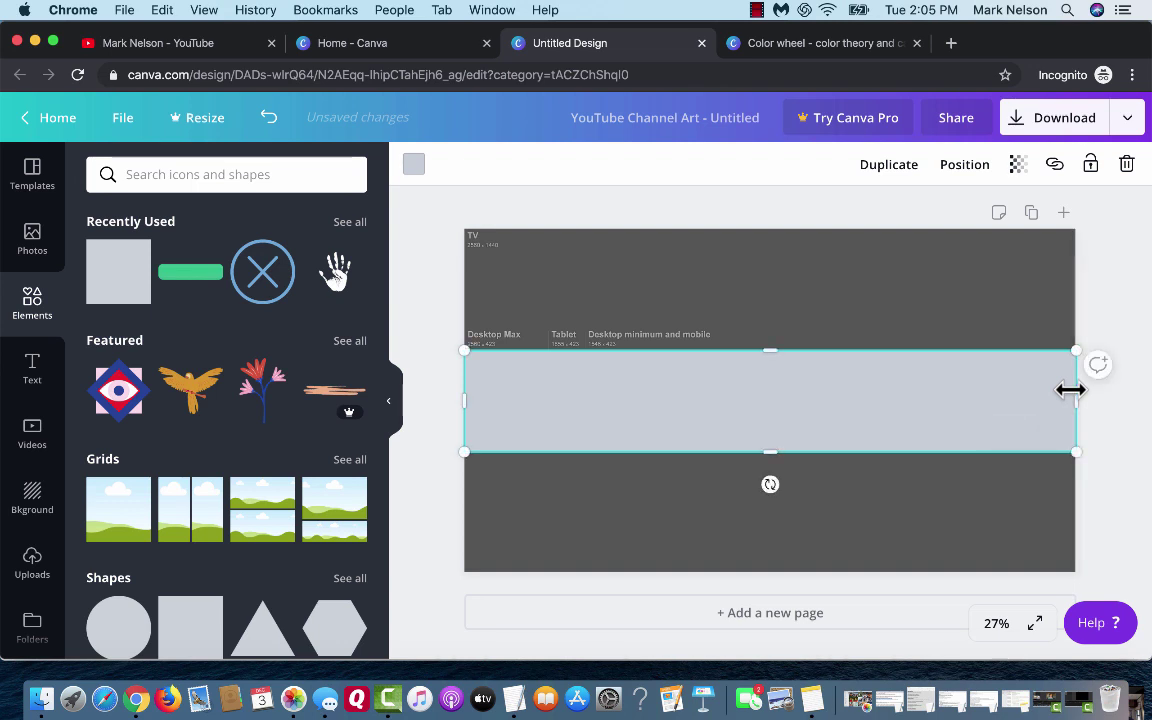
Step: Recolour the band light periwinkle blue, hex #b4c5f1, with the custom colour picker
left_click(414, 165)
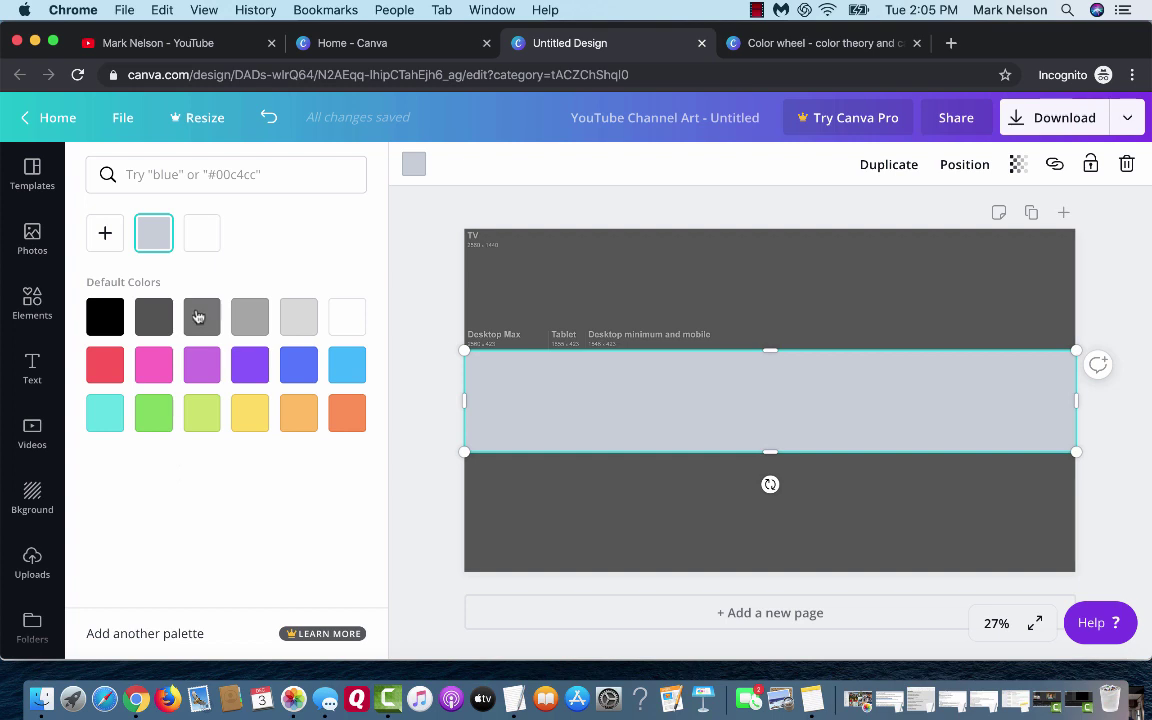
left_click(102, 238)
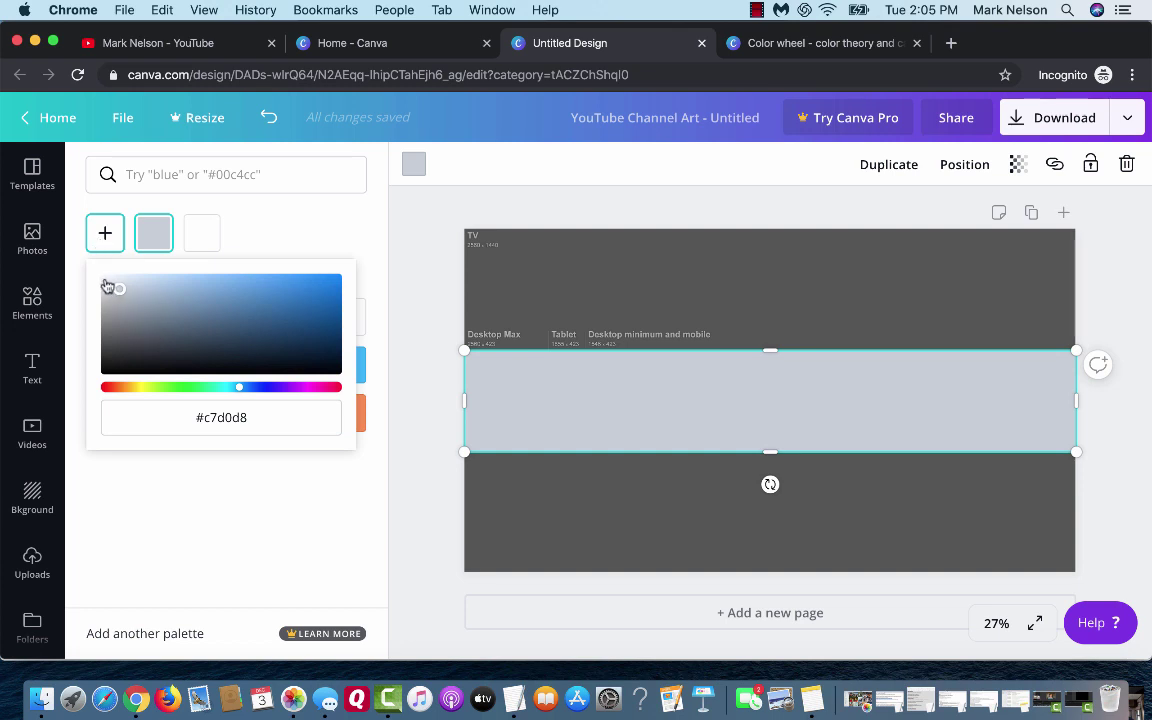
left_click(106, 285)
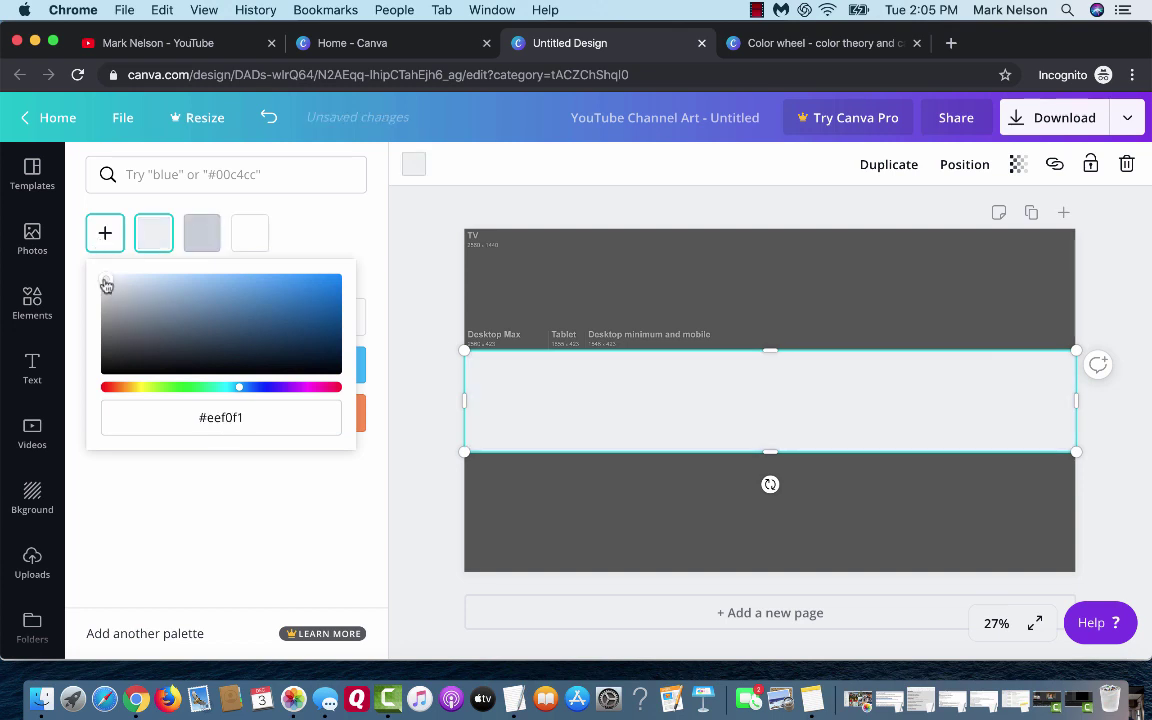
left_click(106, 389)
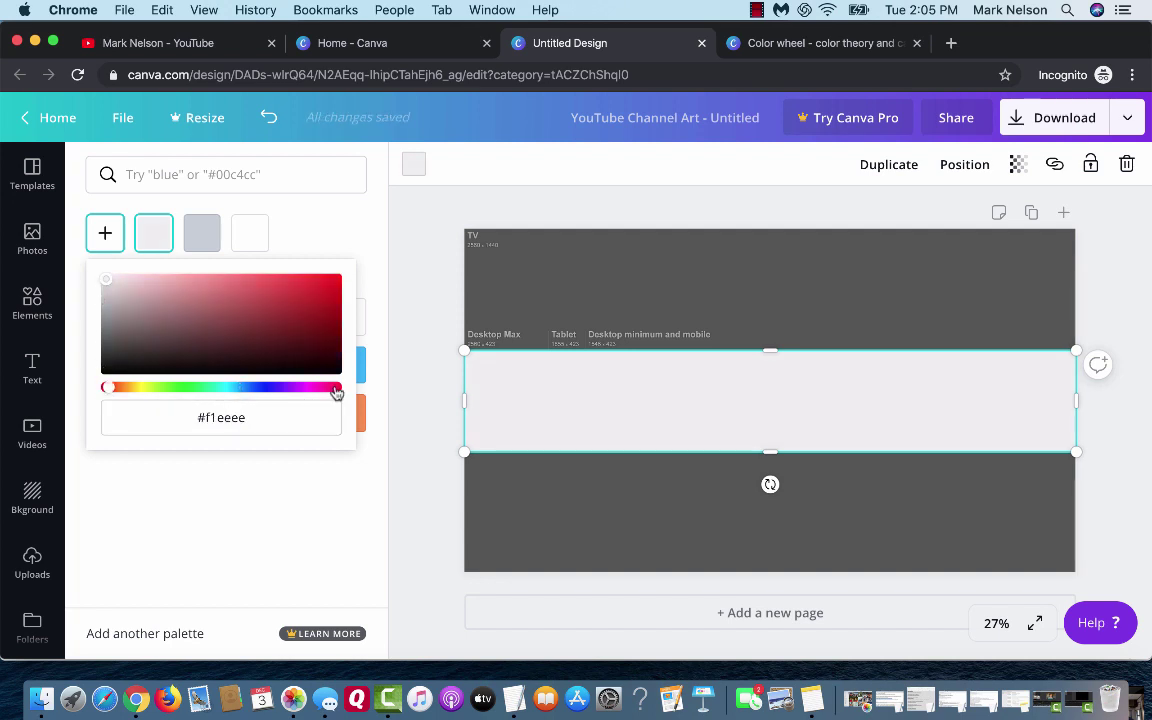
left_click(250, 390)
left_click(278, 287)
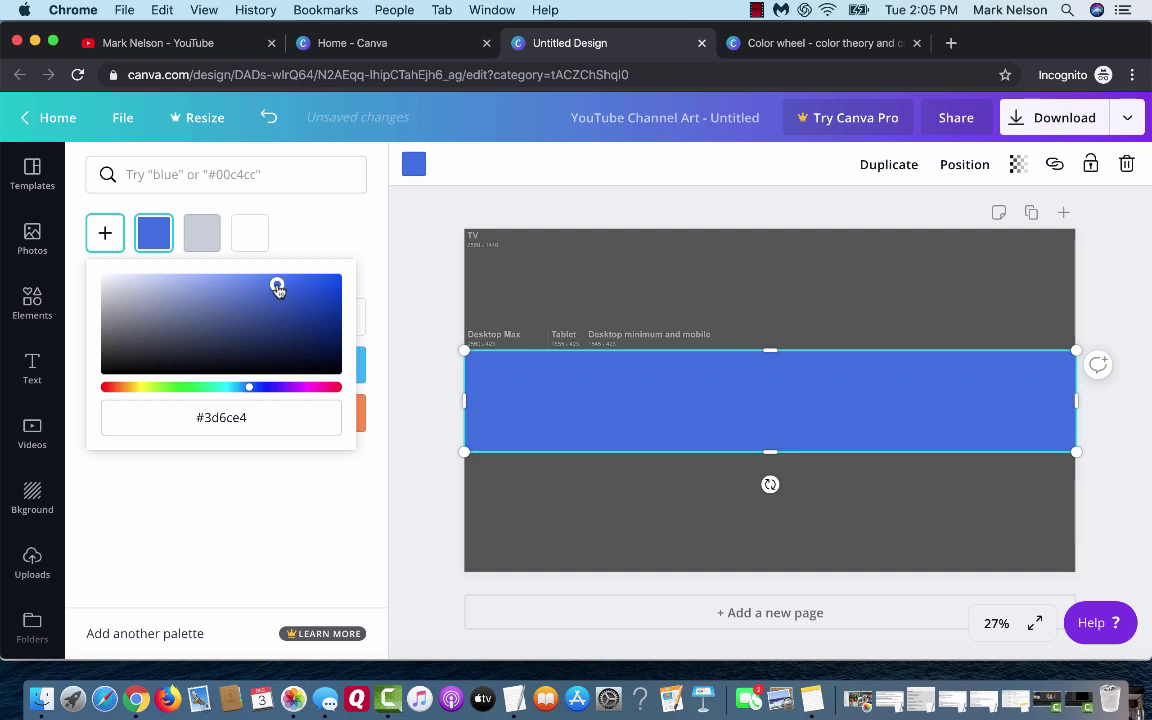
left_click_drag(277, 285, 215, 298)
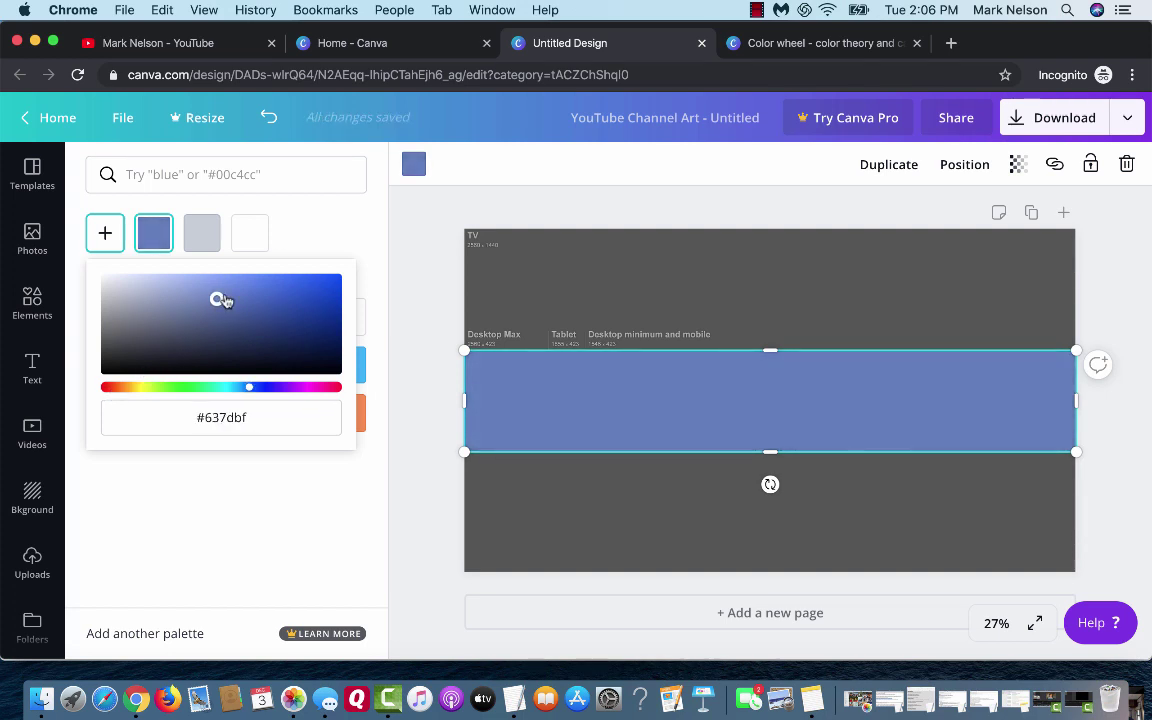
left_click_drag(216, 298, 160, 279)
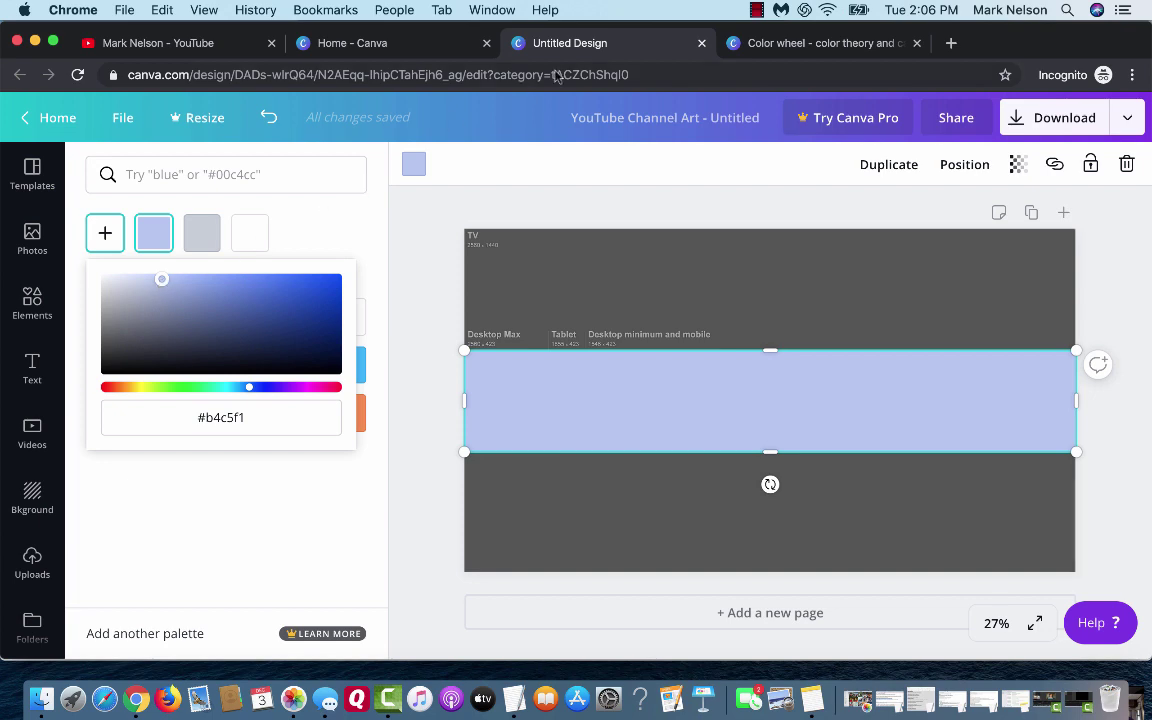
Step: On the Canva Color Wheel page, pick bright blue #16a5e9 and select its hex code
left_click(812, 43)
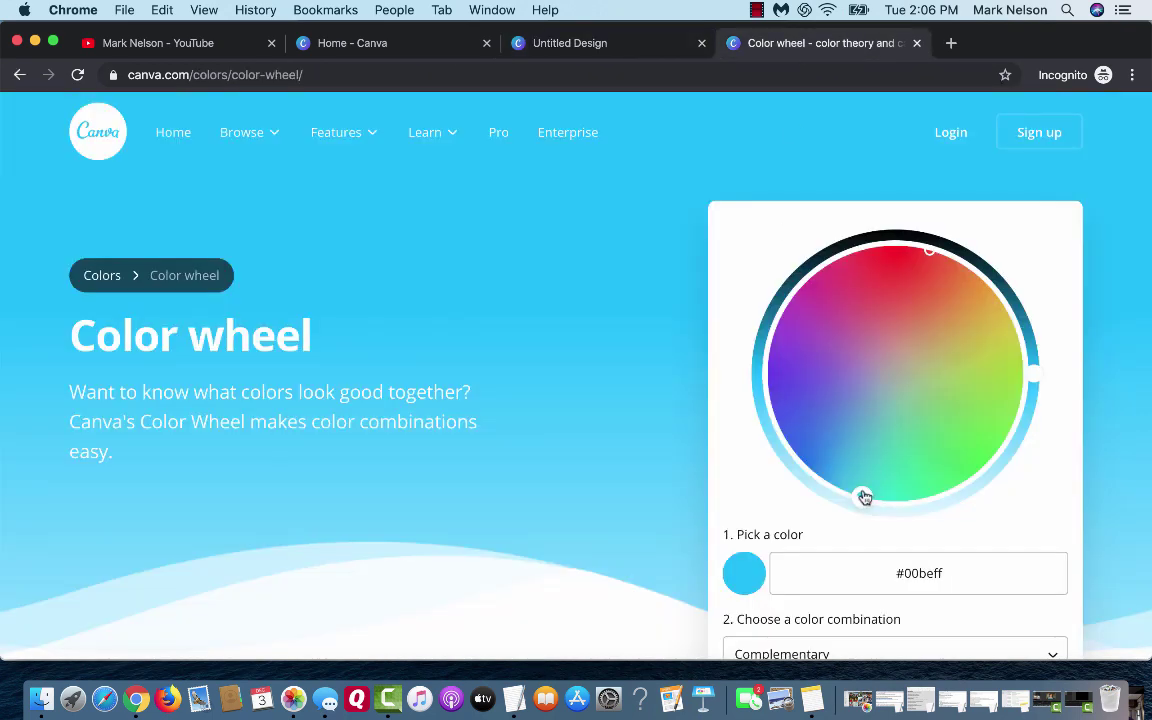
left_click_drag(864, 497, 886, 445)
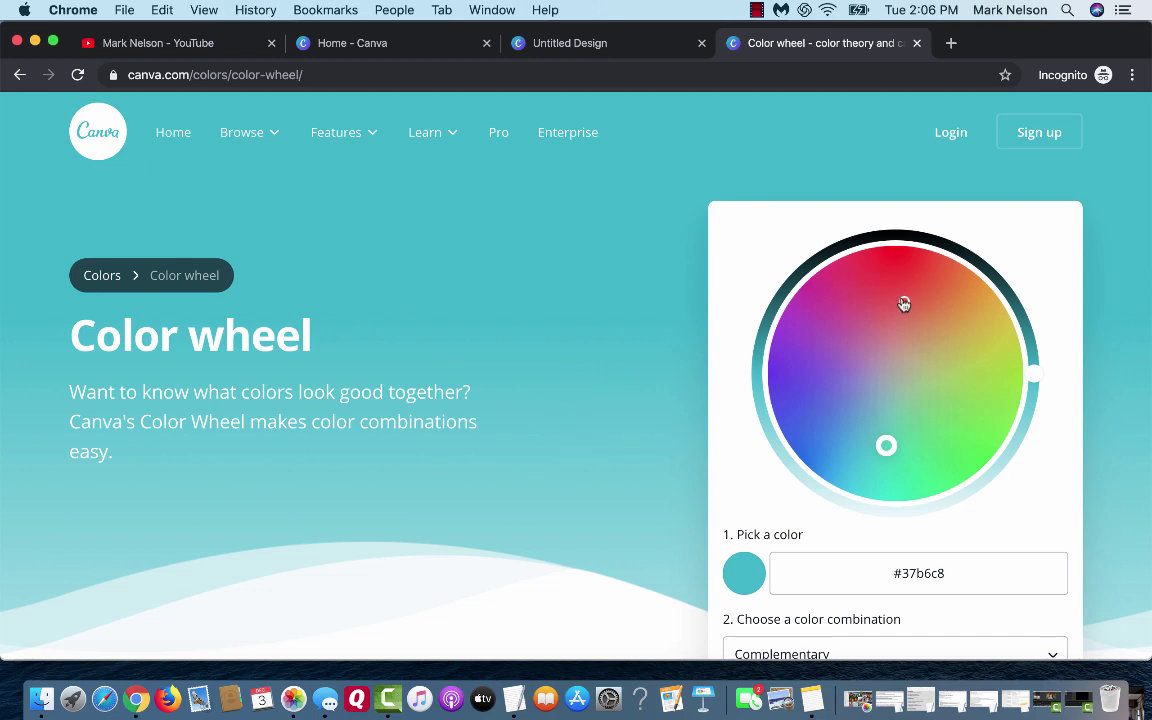
scroll(884, 386, "down", 4)
scroll(872, 372, "up", 2)
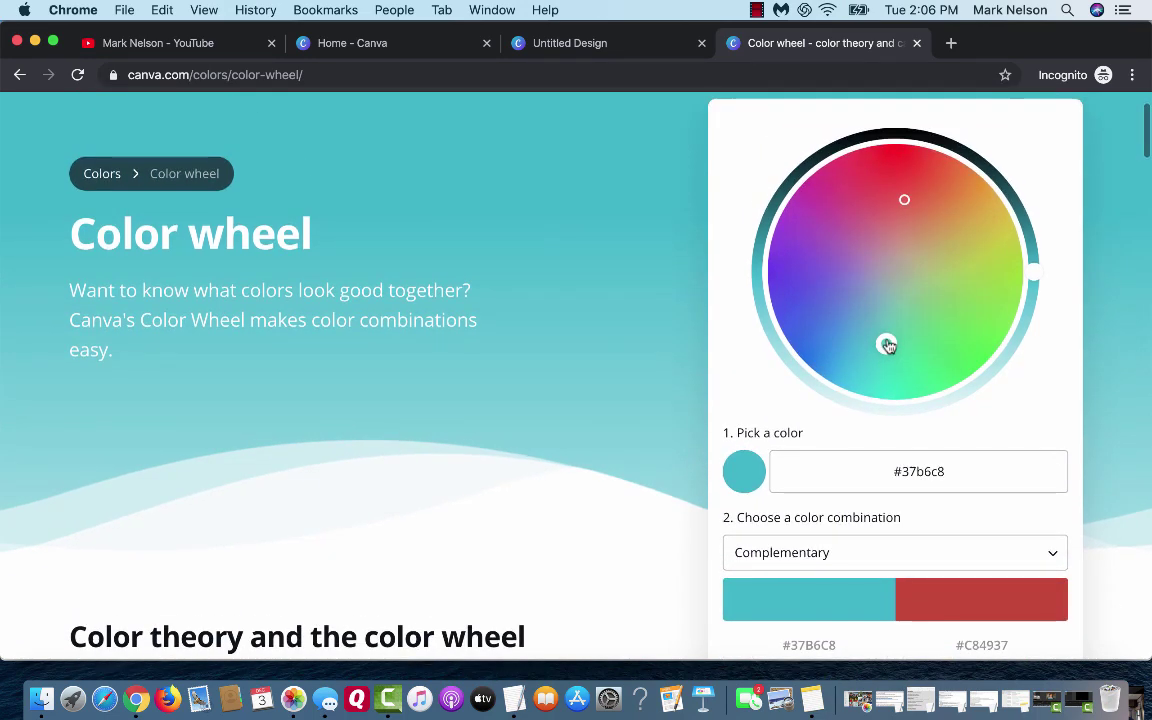
left_click_drag(887, 345, 860, 371)
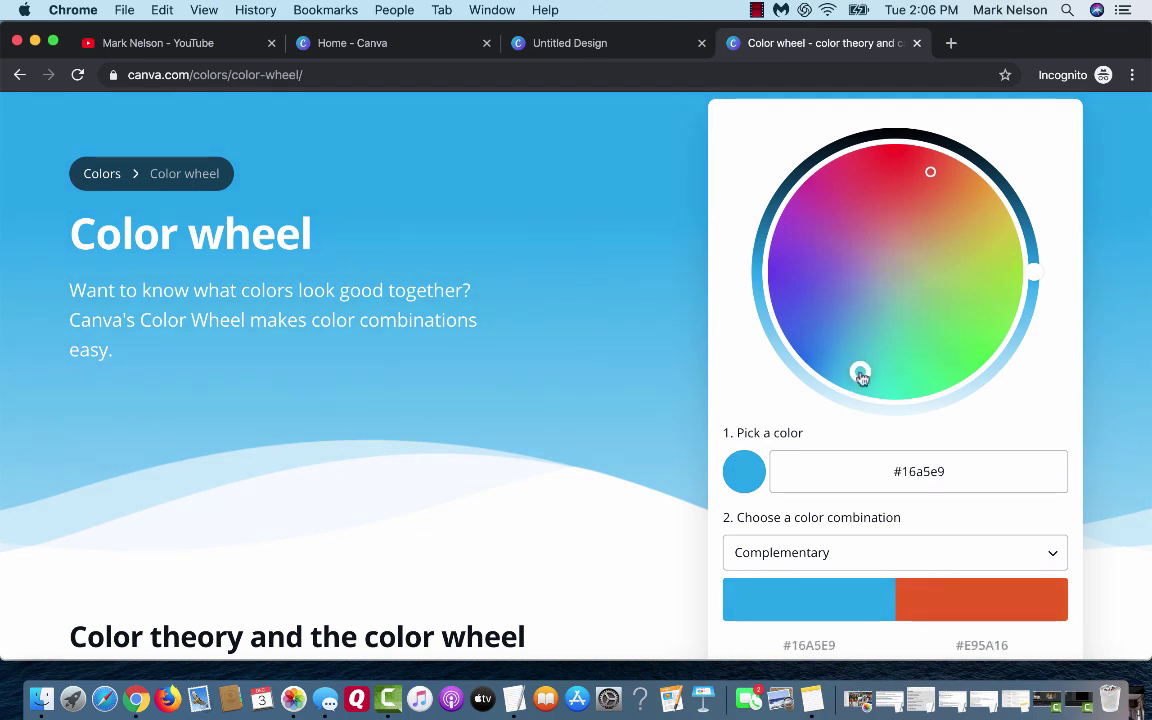
left_click_drag(955, 466, 887, 465)
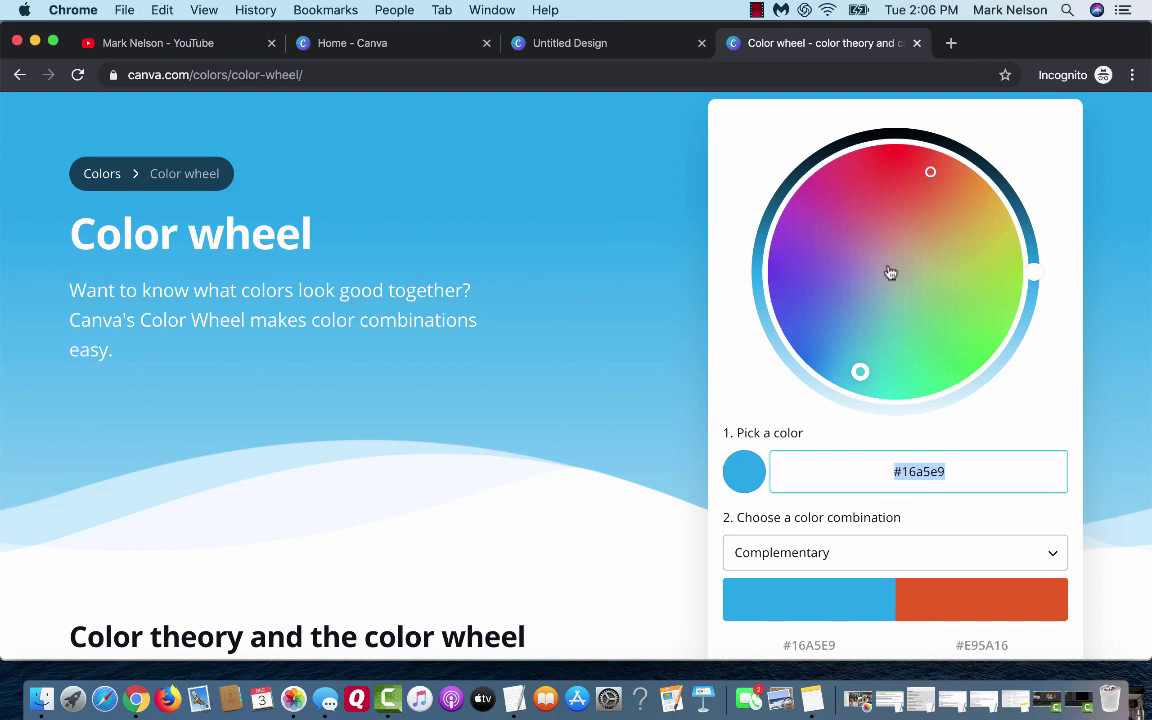
Step: Apply the pasted hex colour #16a5e9 to the band in the editor
left_click(588, 44)
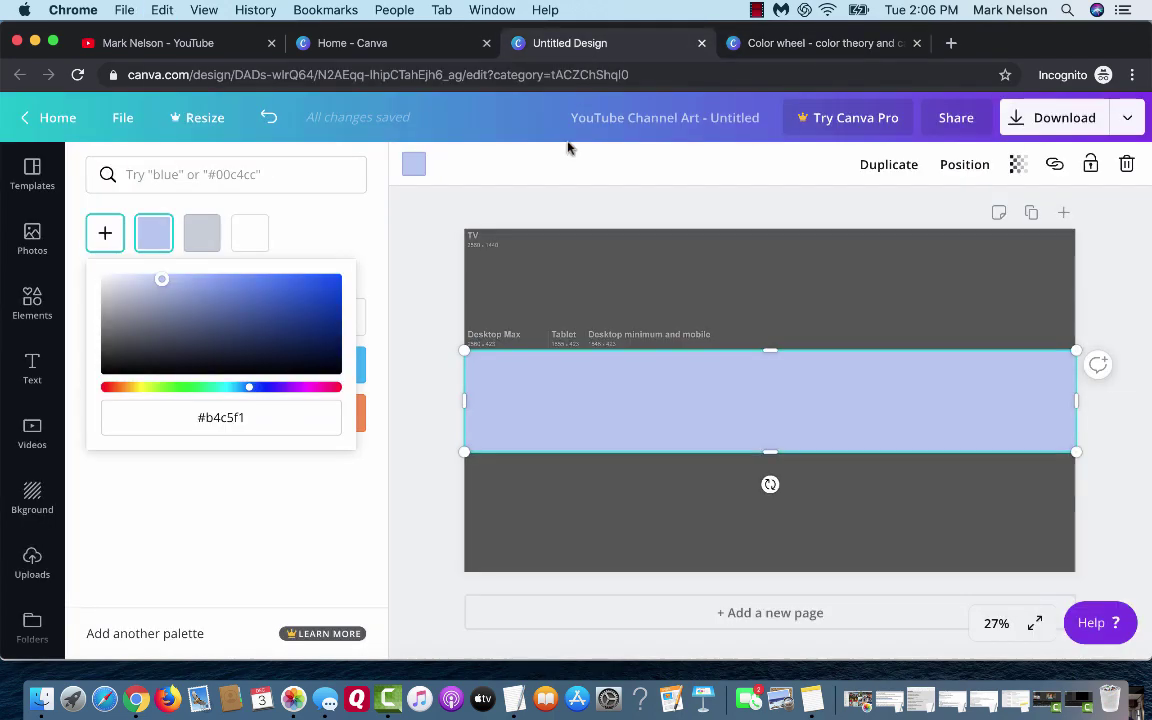
left_click(264, 174)
type("#1da5e9")
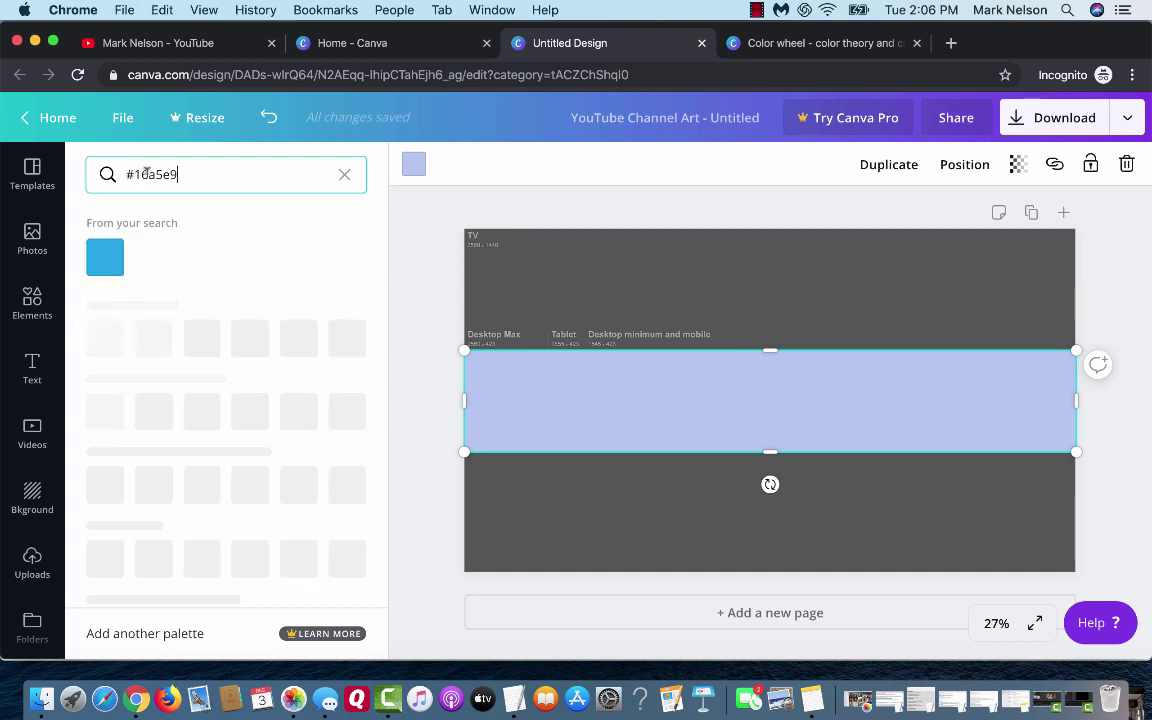
left_click(105, 260)
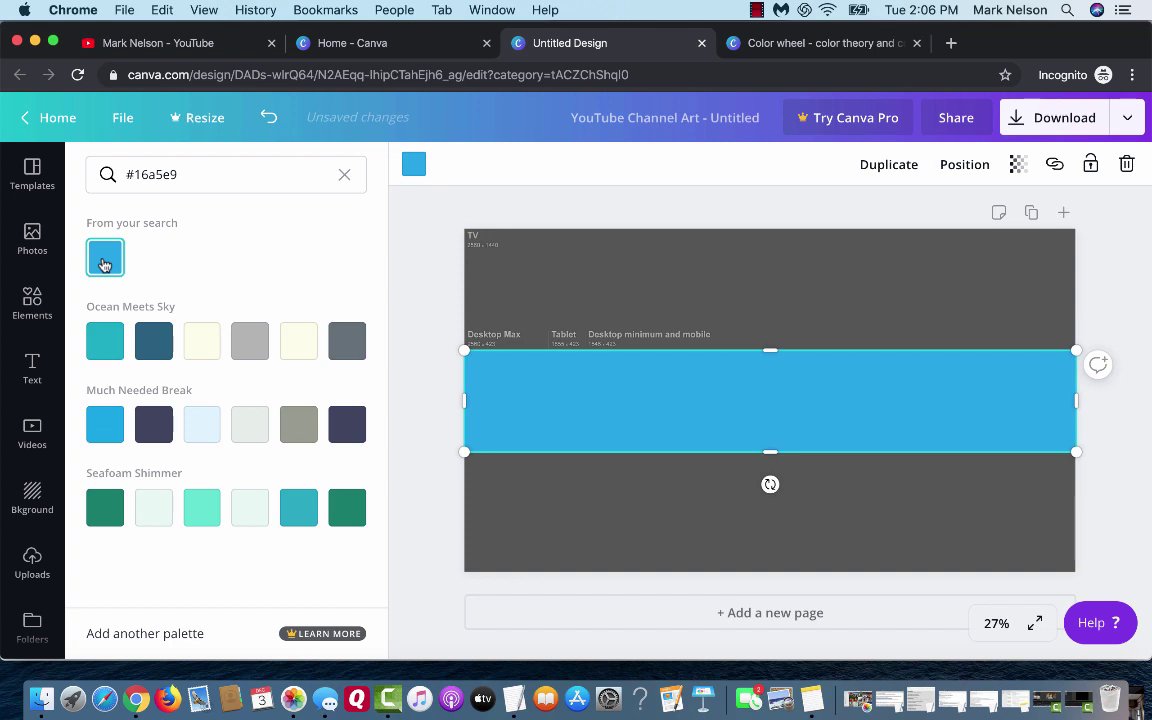
Step: Move the blue band slightly lower and bring up the uploaded images list
left_click(693, 299)
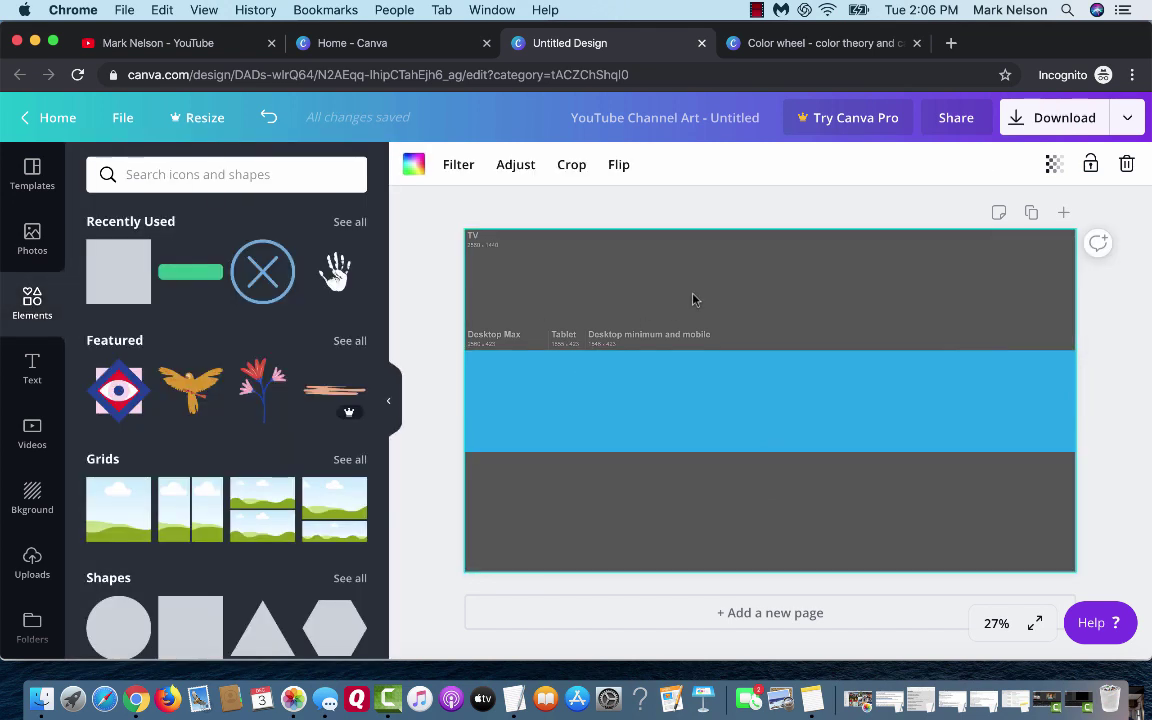
left_click(697, 378)
left_click_drag(697, 378, 698, 407)
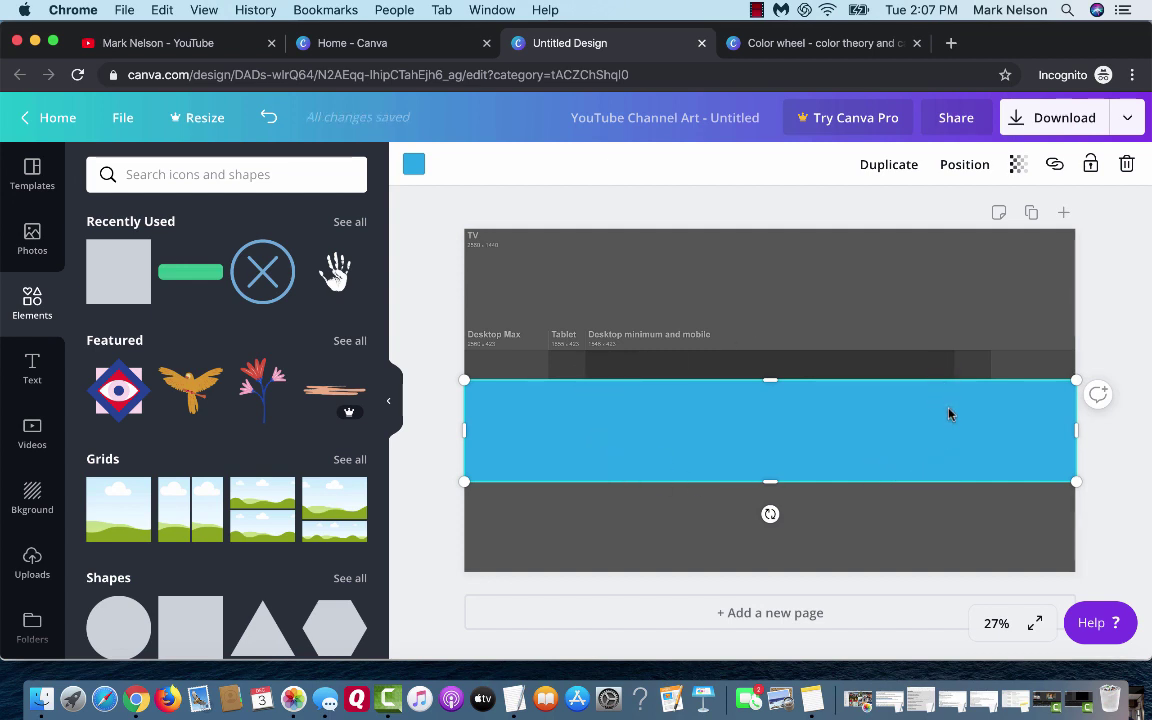
left_click(24, 567)
scroll(185, 412, "down", 3)
scroll(185, 412, "down", 15)
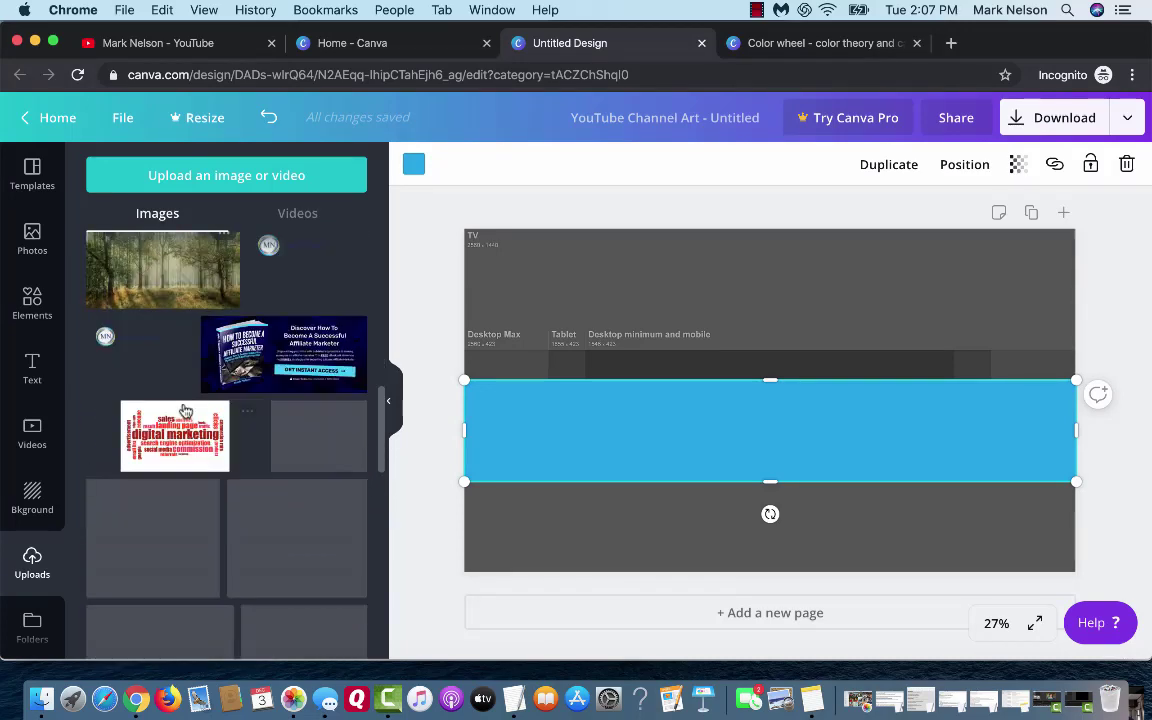
Step: Add the cut-out portrait, shrink it, and move the band back up beneath it
scroll(185, 406, "down", 3)
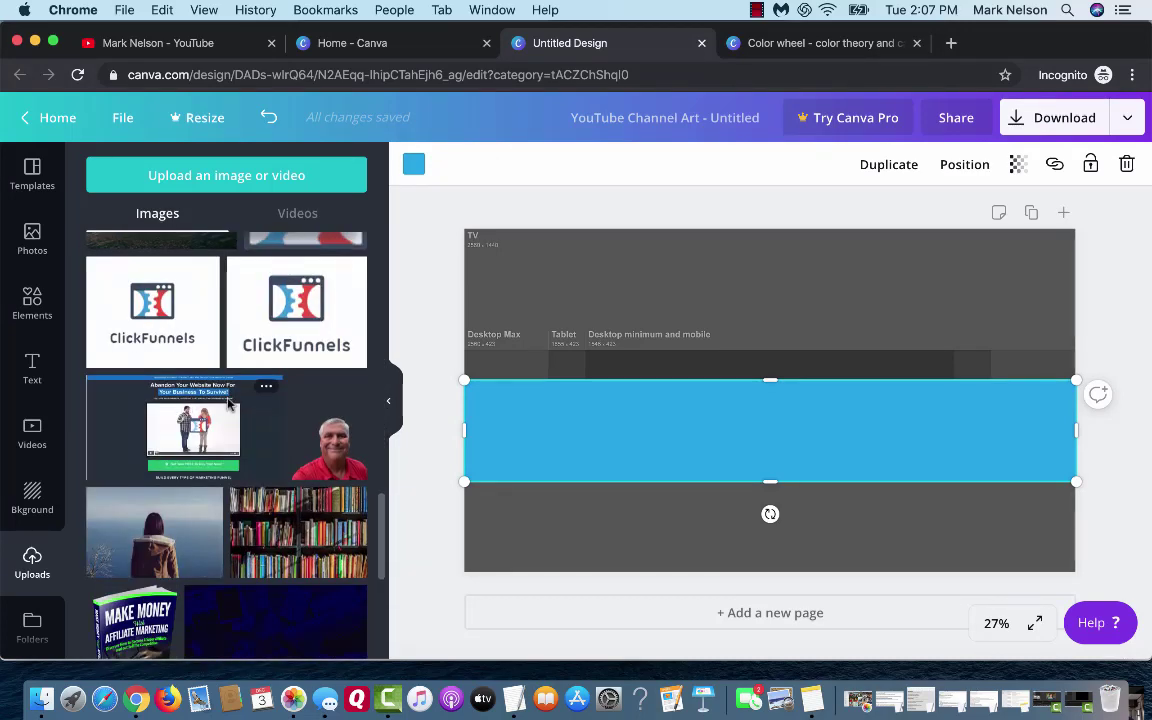
left_click(326, 443)
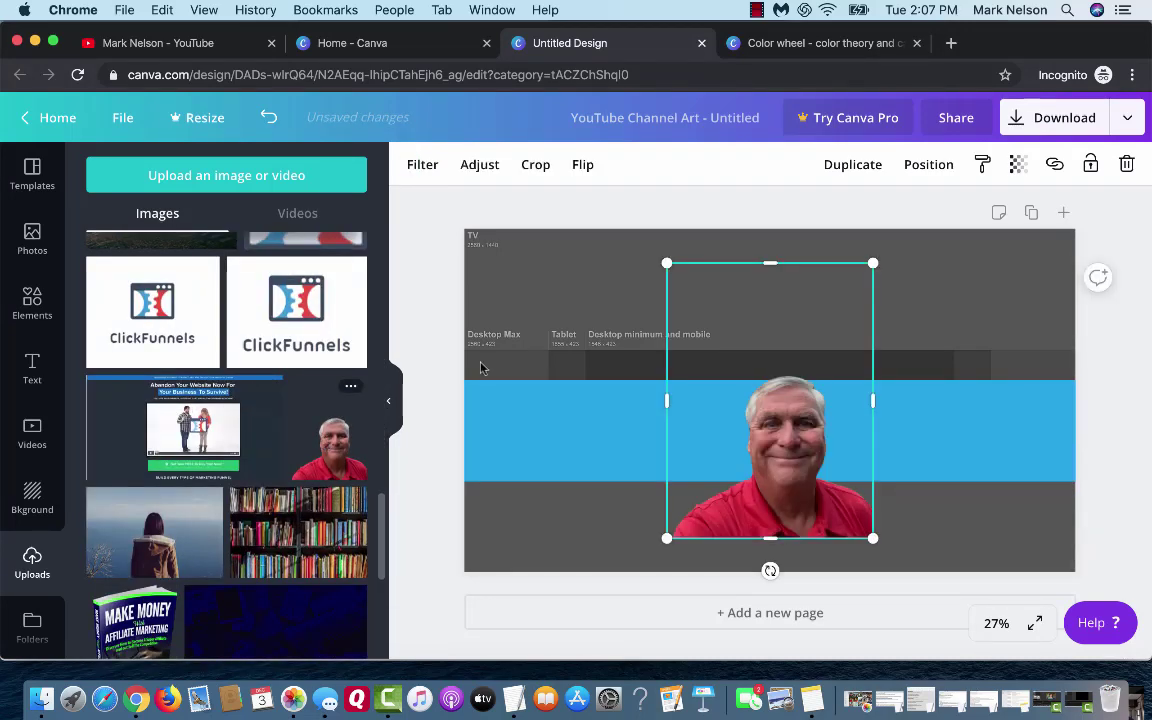
left_click_drag(858, 282, 677, 552)
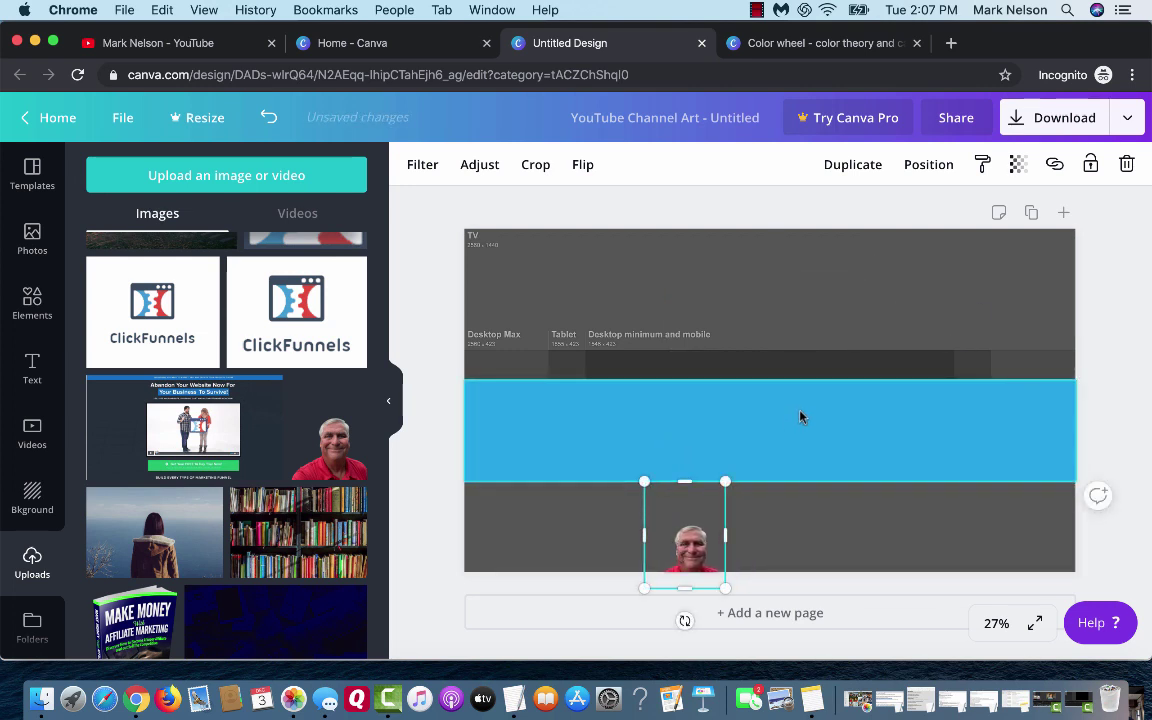
left_click_drag(800, 417, 800, 384)
left_click_drag(697, 552, 806, 456)
Step: Enlarge and nudge the portrait to about 560 x 748, centred on the blue band
left_click_drag(810, 352, 835, 323)
left_click_drag(777, 377, 779, 381)
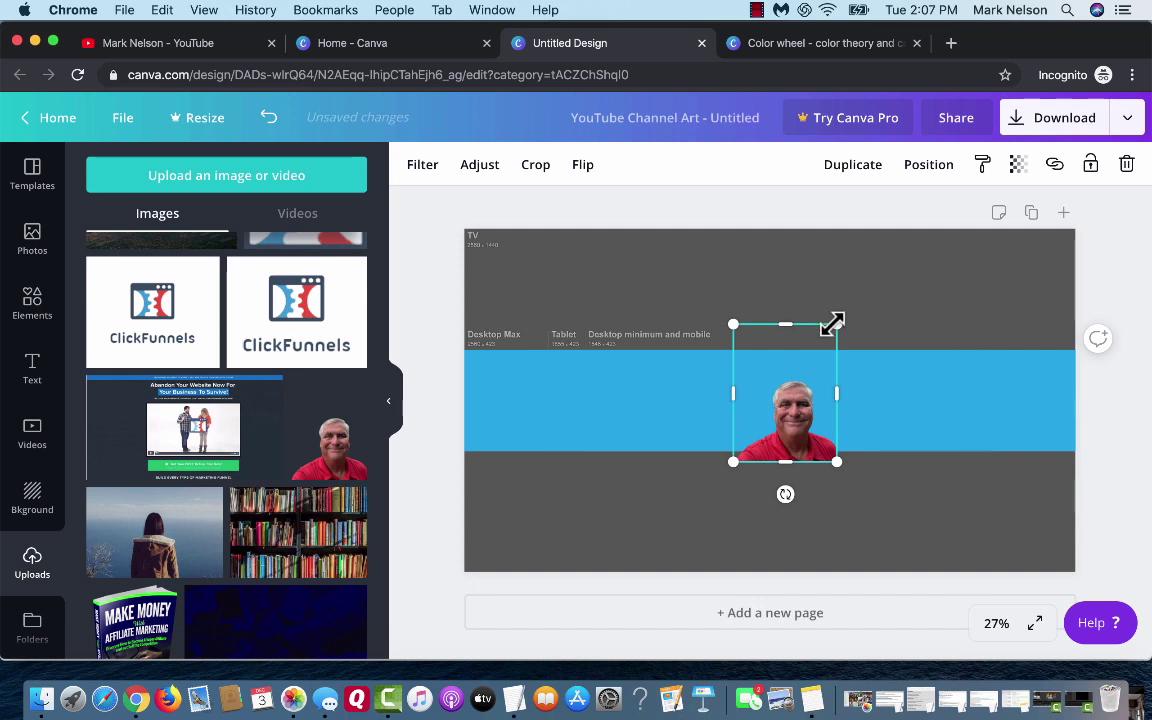
left_click_drag(840, 318, 868, 284)
left_click_drag(818, 397, 780, 403)
left_click(869, 291)
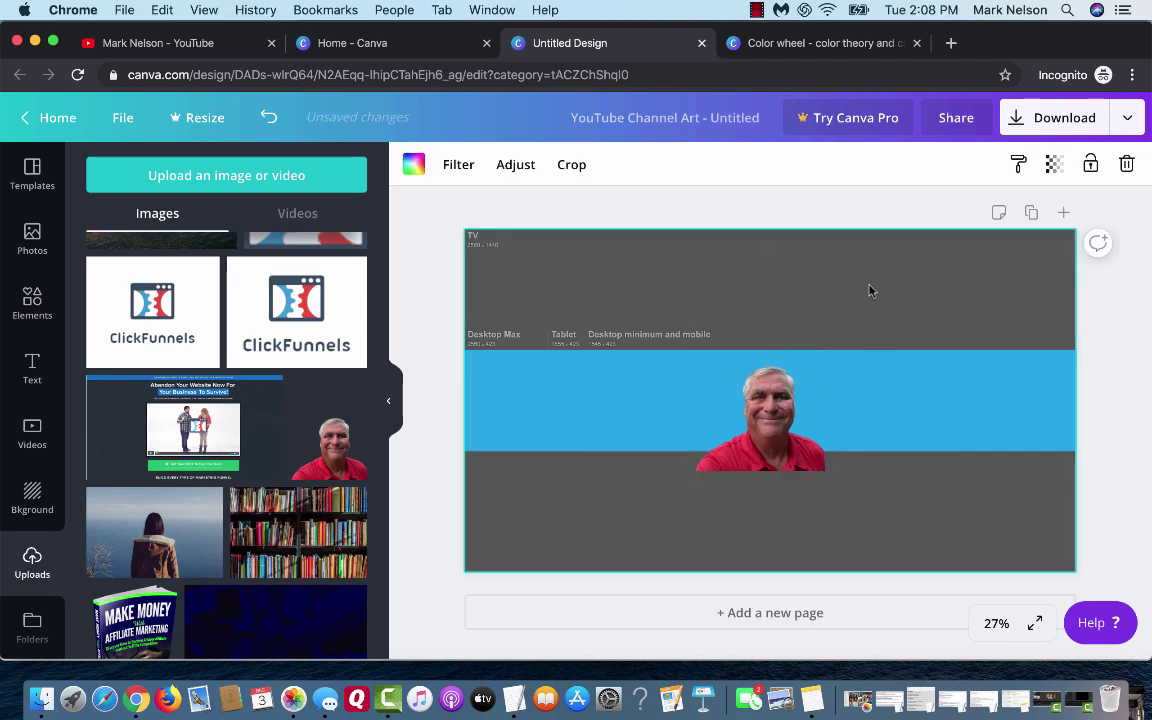
Step: Go to remove.bg in a new browser tab and open its image upload page
left_click(951, 45)
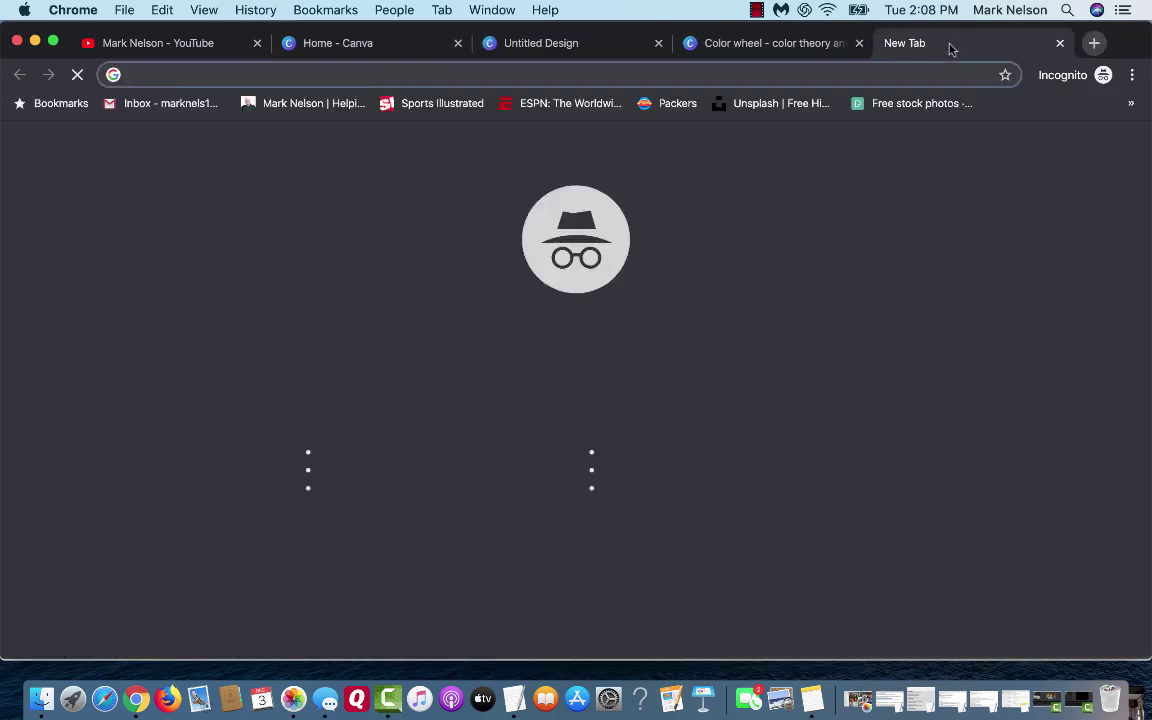
type("remove")
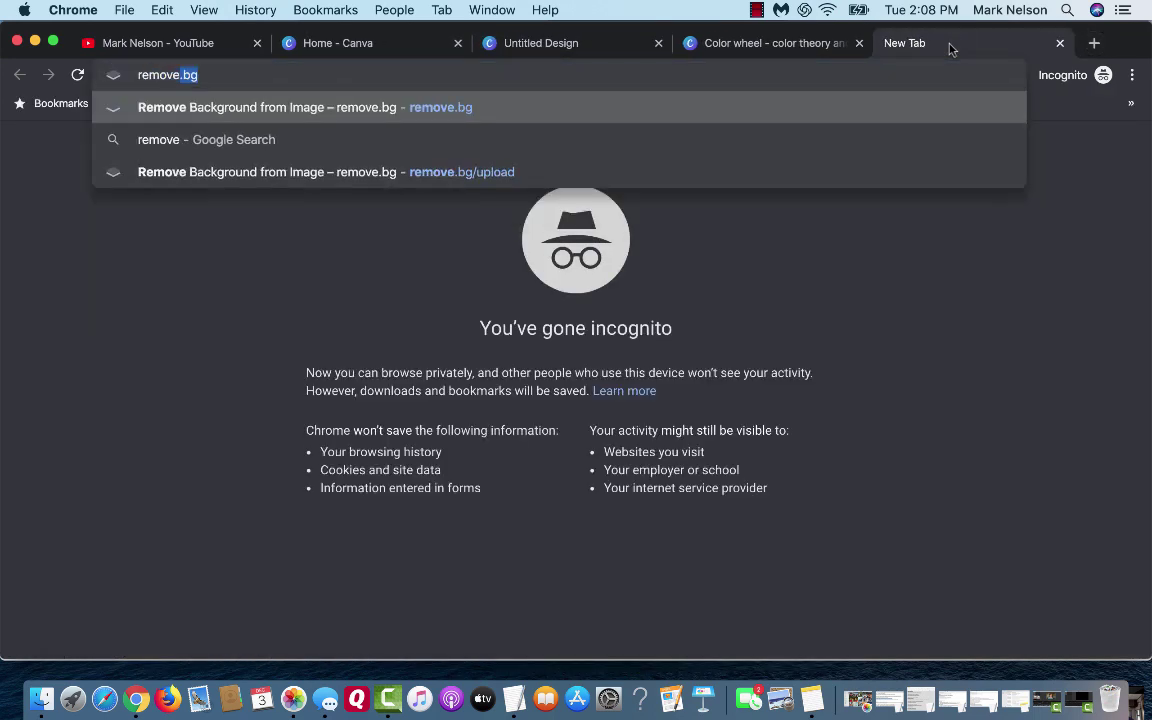
type(".bg")
key("BackSpace")
type("bg")
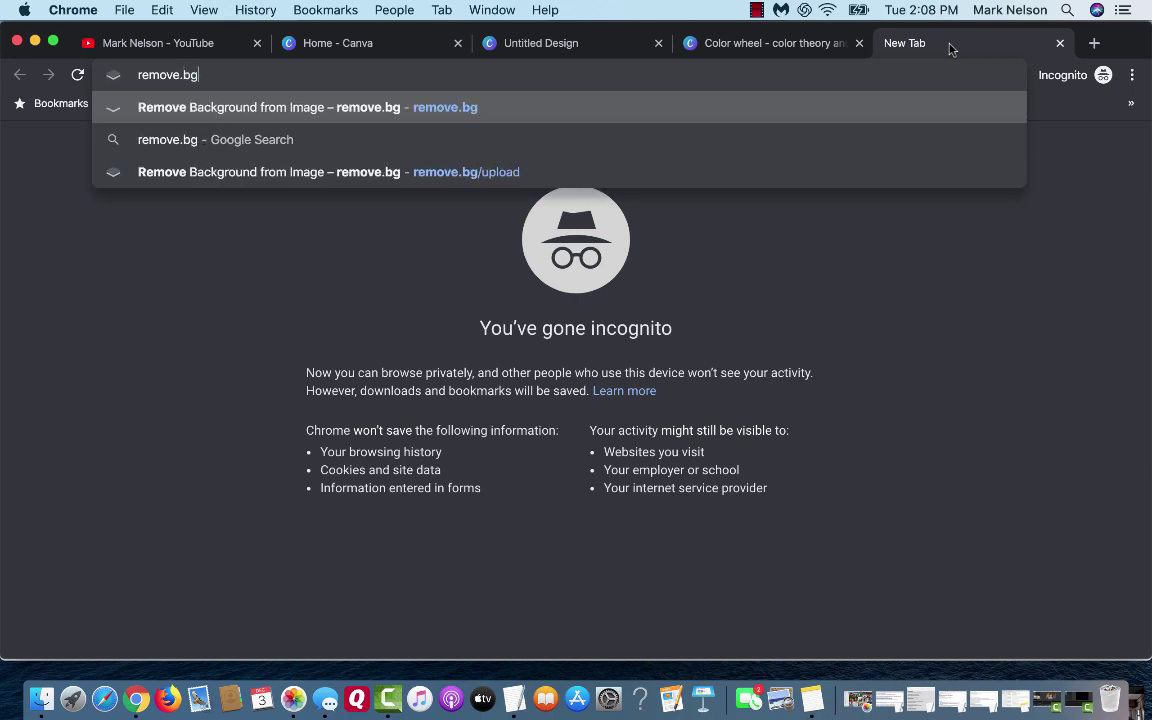
key("Return")
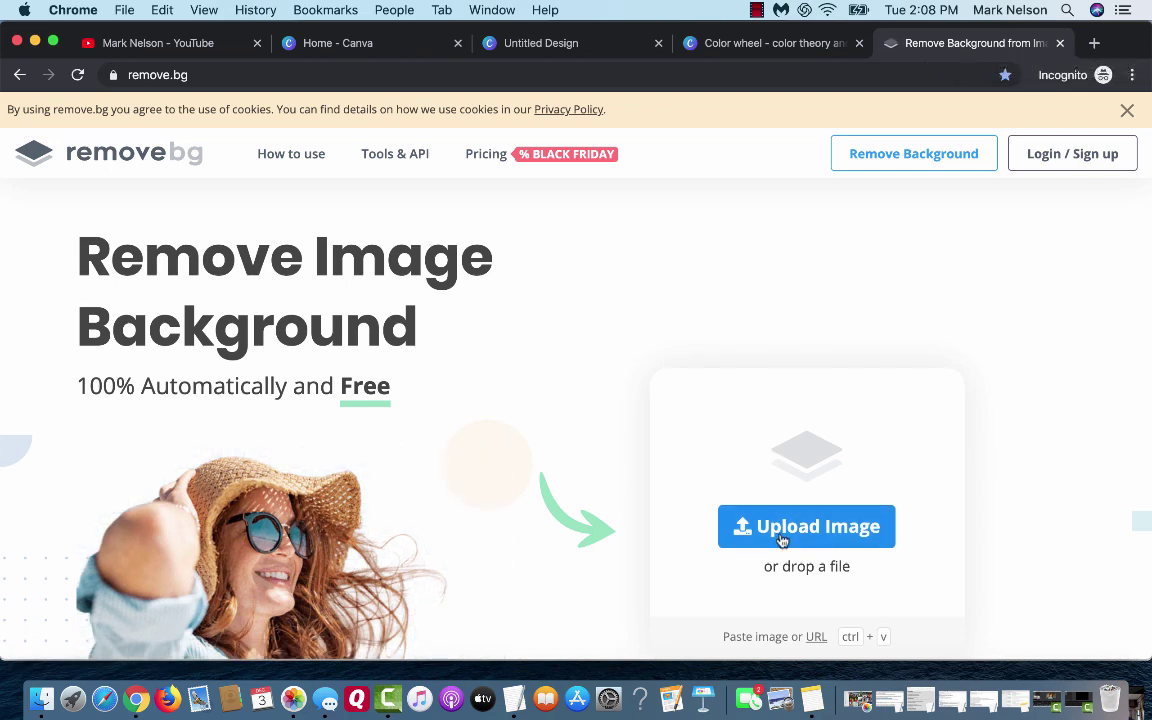
scroll(782, 540, "down", 10)
scroll(782, 540, "up", 3)
scroll(782, 540, "up", 1)
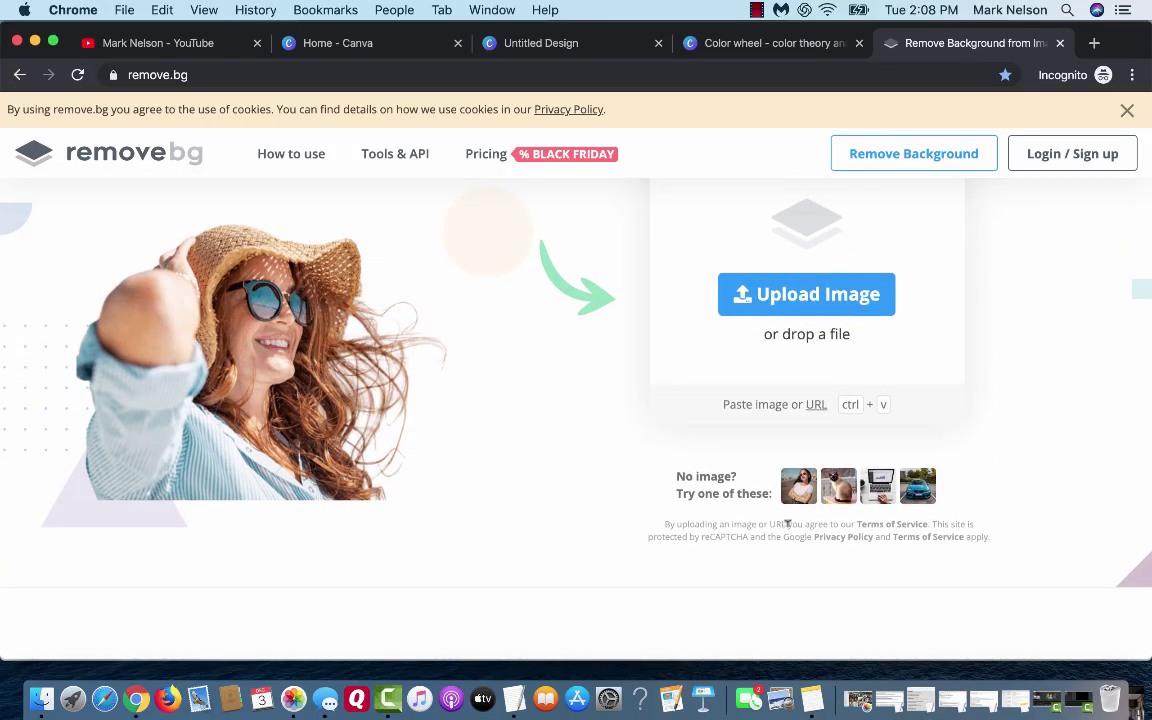
left_click(813, 297)
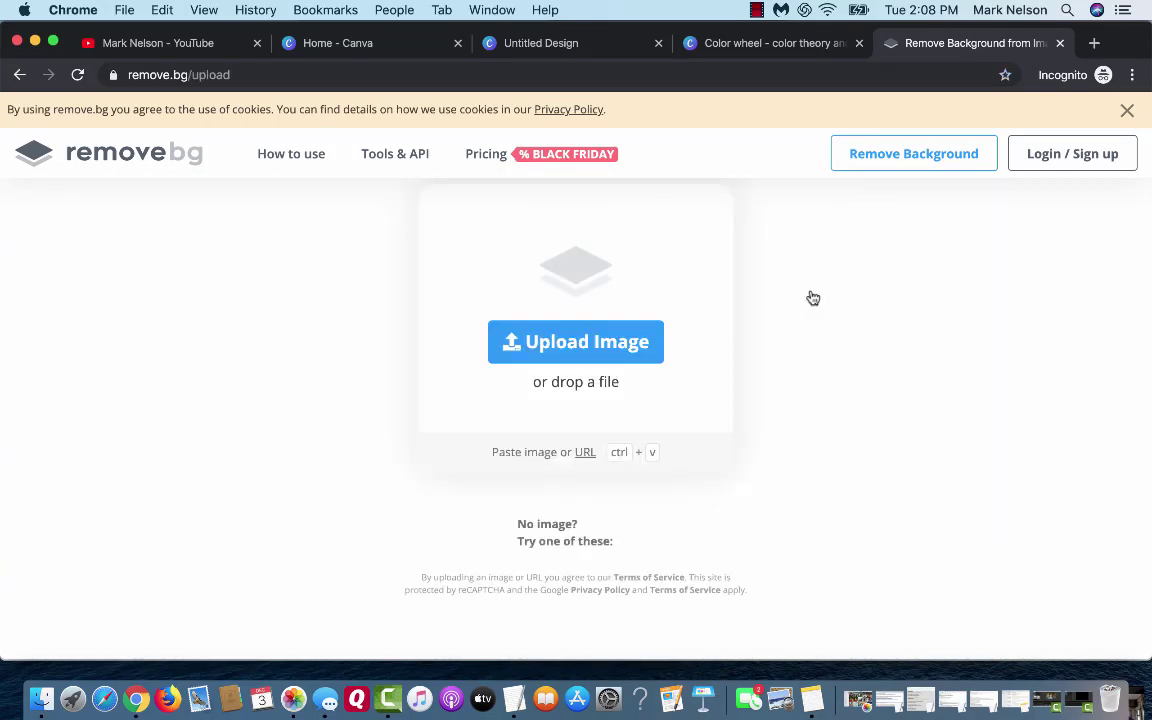
Step: Upload the two-person selfie from Downloads to remove.bg for background removal
left_click(572, 345)
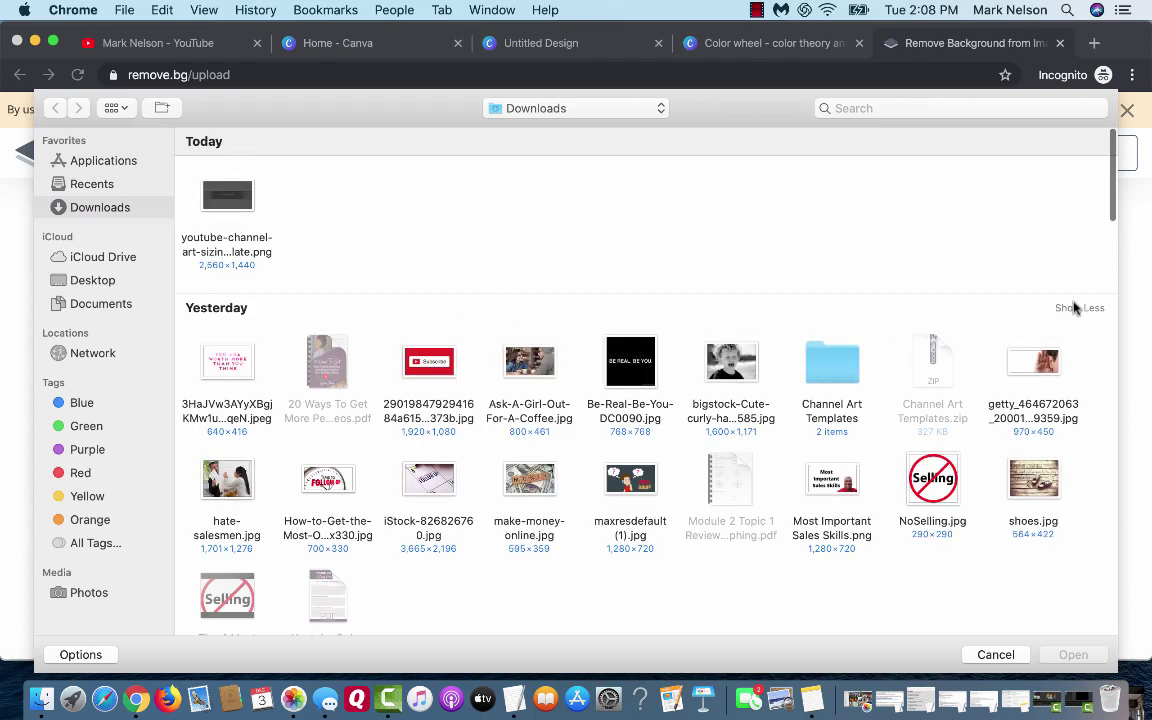
scroll(810, 358, "down", 6)
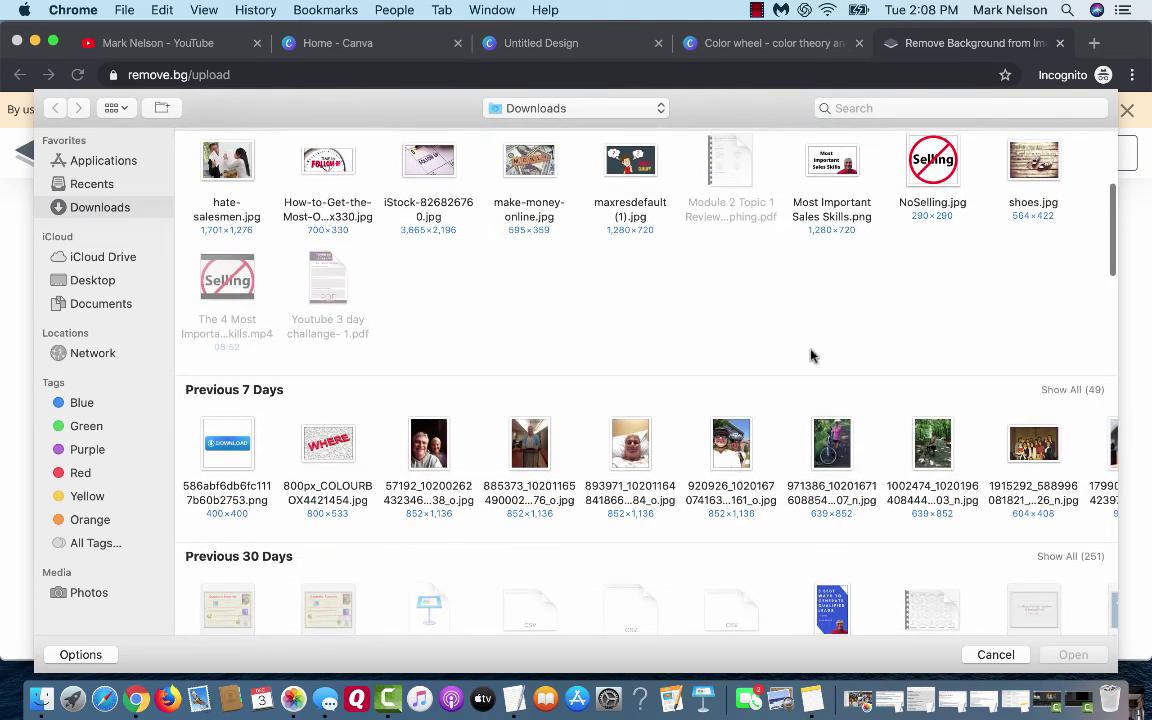
scroll(810, 356, "down", 2)
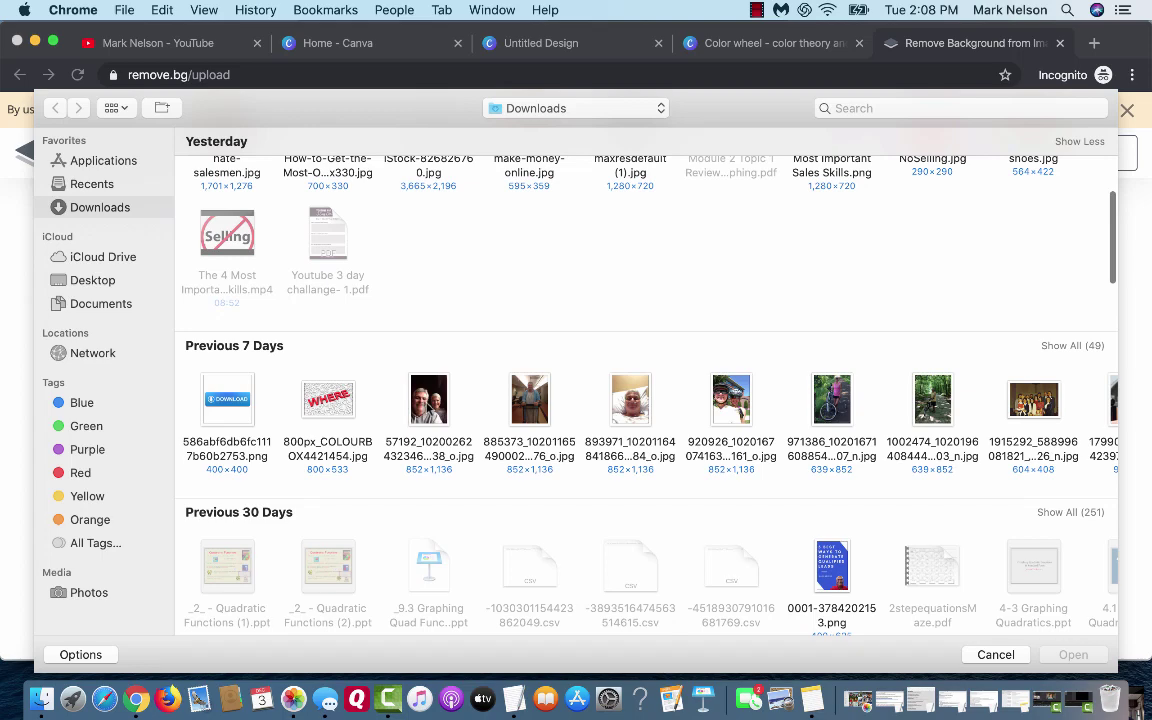
left_click(428, 400)
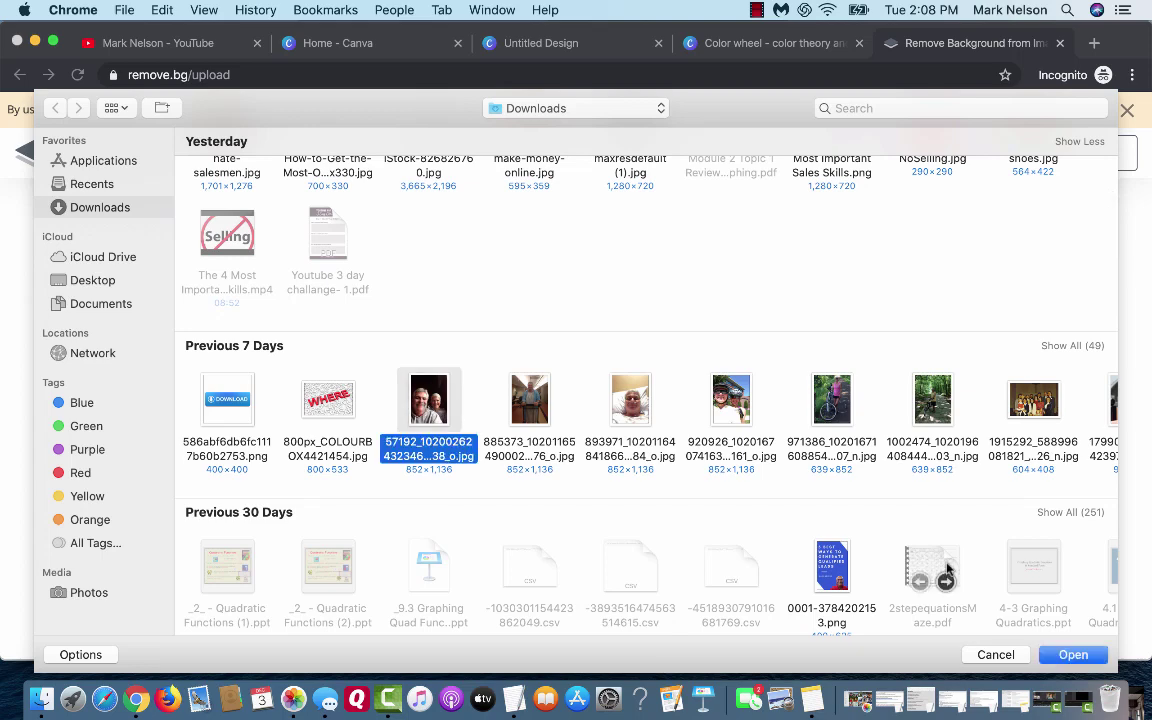
left_click(1073, 655)
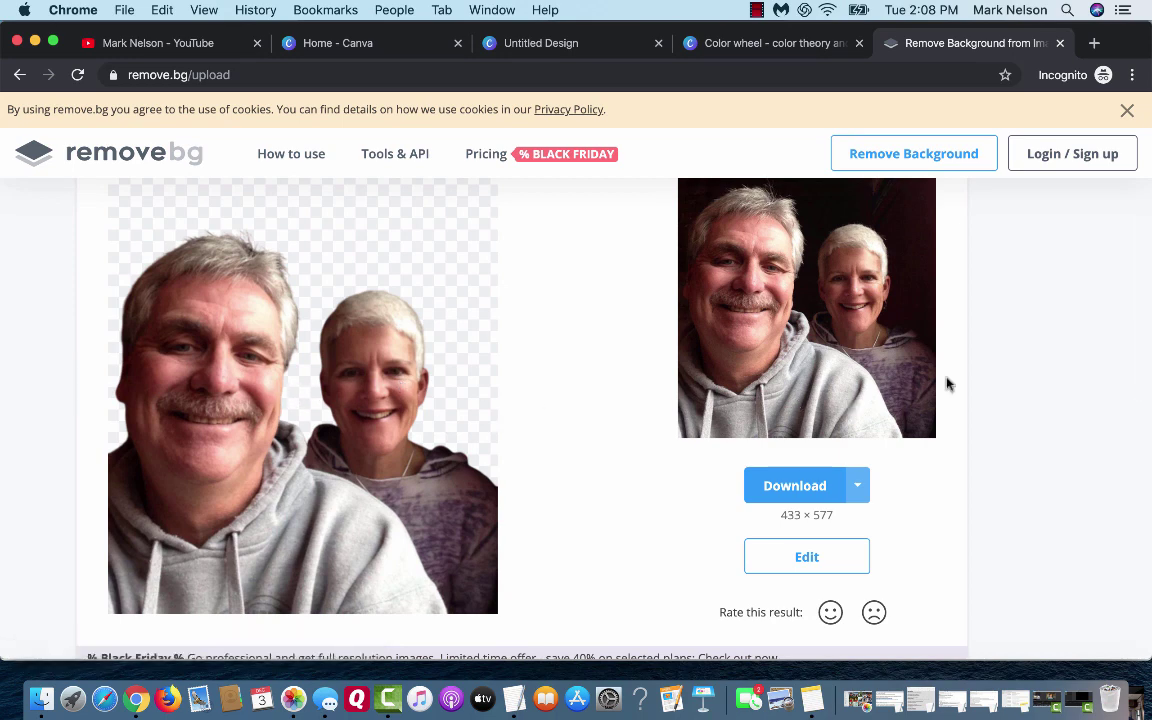
Step: Open the downloaded 433 × 577 PNG cut-out in Preview, then close it
scroll(1039, 355, "down", 2)
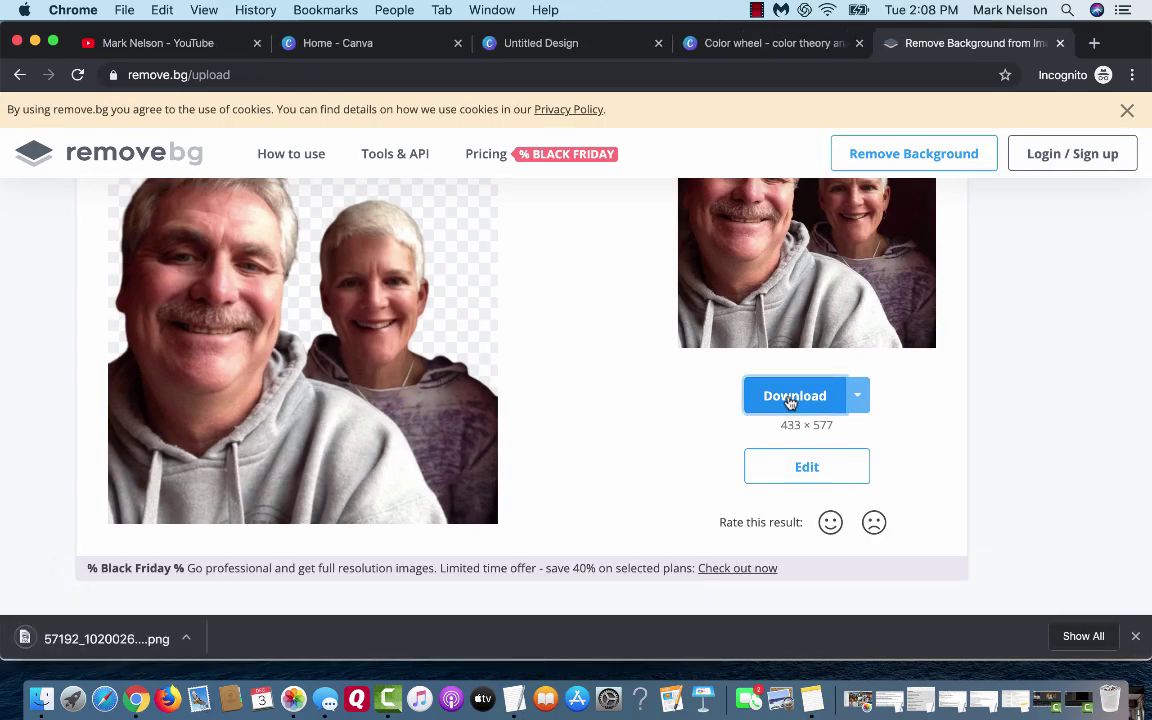
left_click(86, 636)
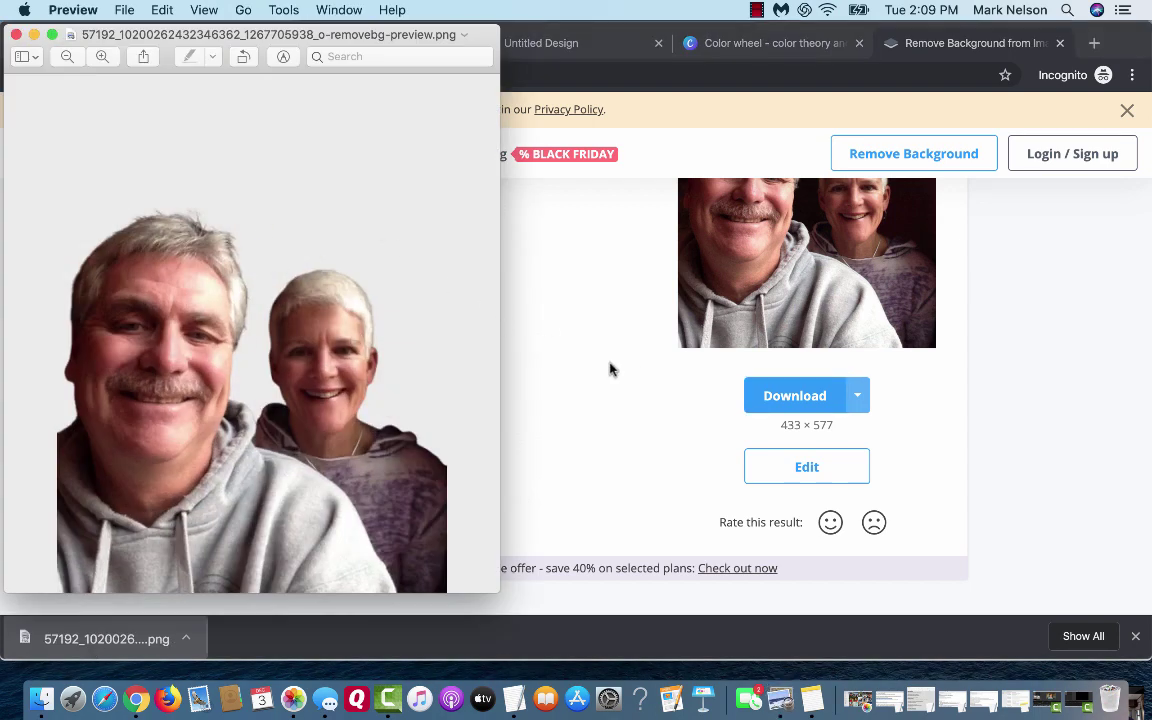
left_click(16, 34)
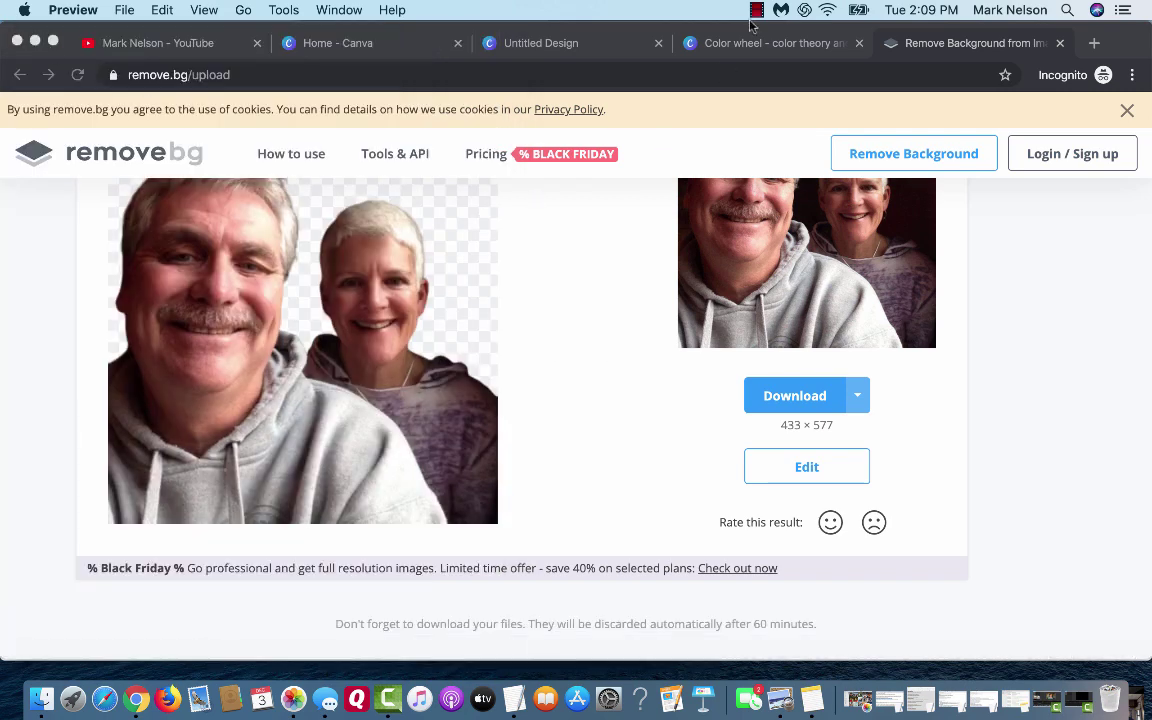
Step: Shrink the portrait and centre it horizontally on the banner
left_click(566, 44)
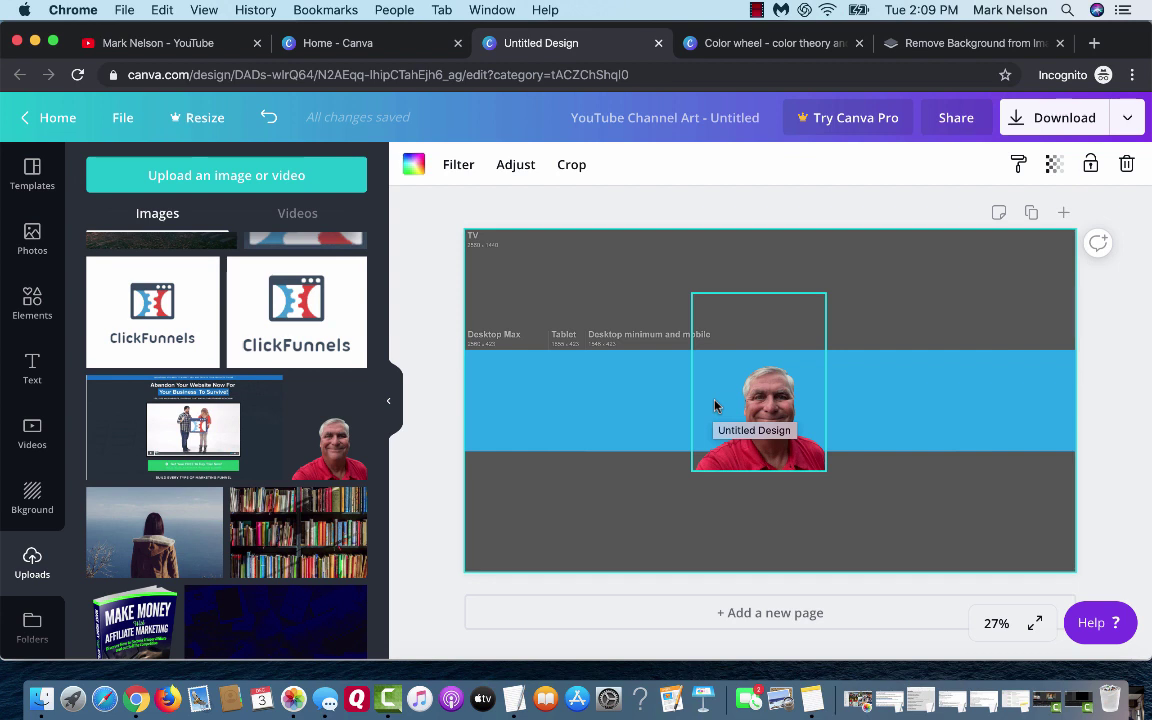
left_click(762, 474)
left_click_drag(762, 474, 761, 450)
left_click_drag(824, 272, 808, 299)
left_click_drag(760, 376, 774, 378)
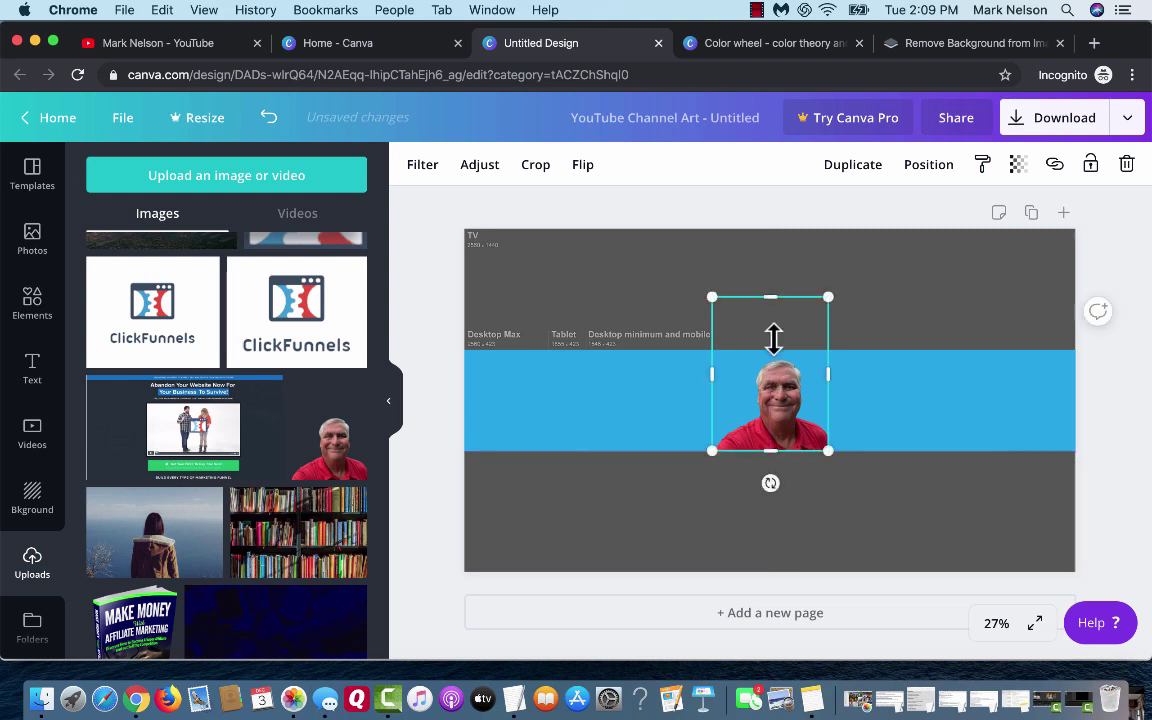
Step: Reposition the blue band so the portrait's shoulders rest on its lower edge
left_click(737, 511)
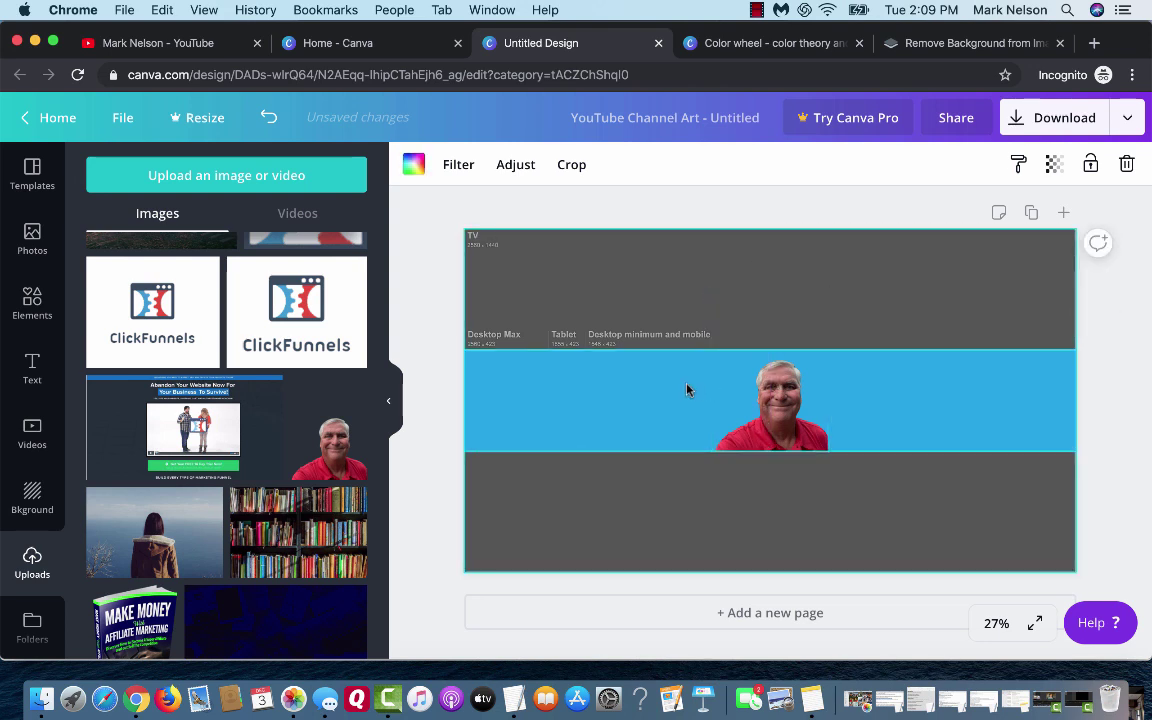
mouse_move(663, 391)
left_mouse_down()
mouse_move(663, 442)
mouse_move(656, 411)
mouse_move(635, 396)
mouse_move(665, 390)
mouse_move(664, 409)
left_mouse_up()
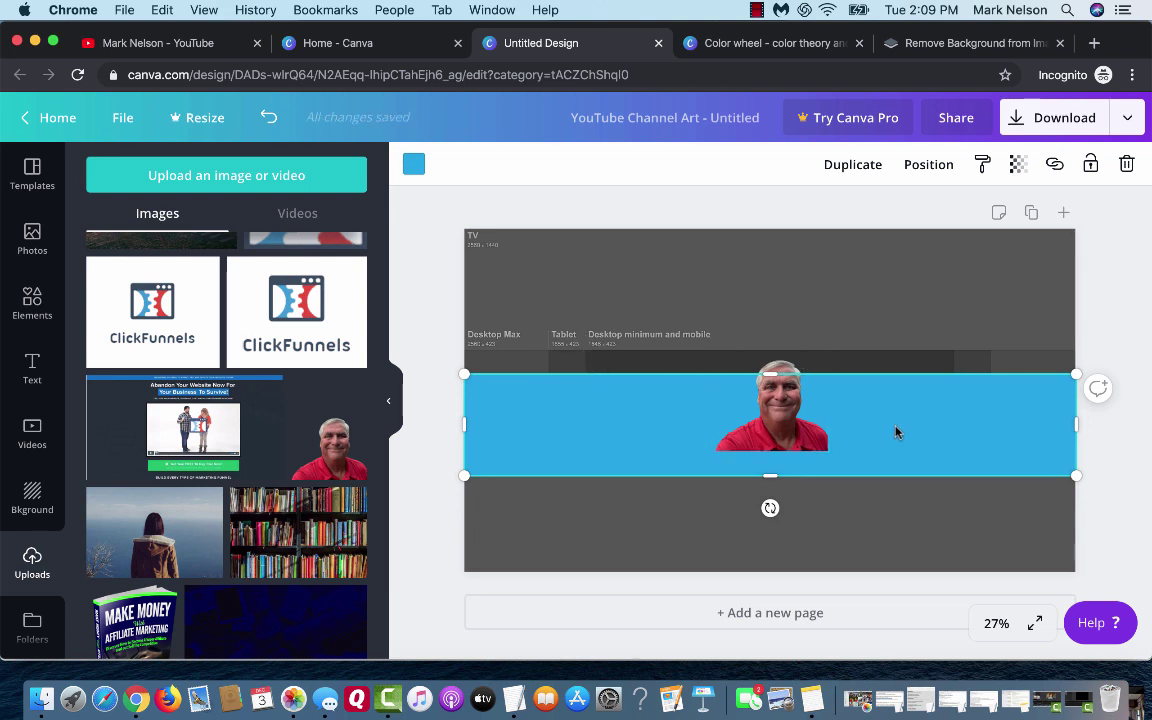
left_click_drag(896, 418, 895, 393)
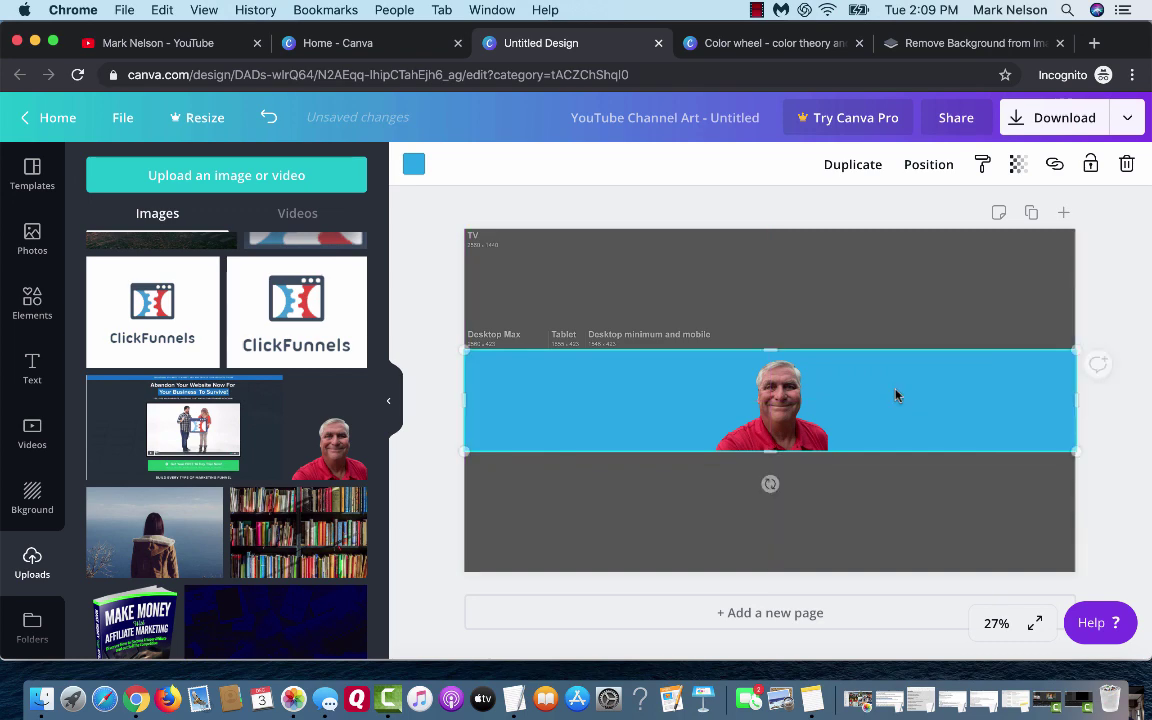
Step: Add a heading with the channel owner's name and move it left of the portrait
left_click(32, 366)
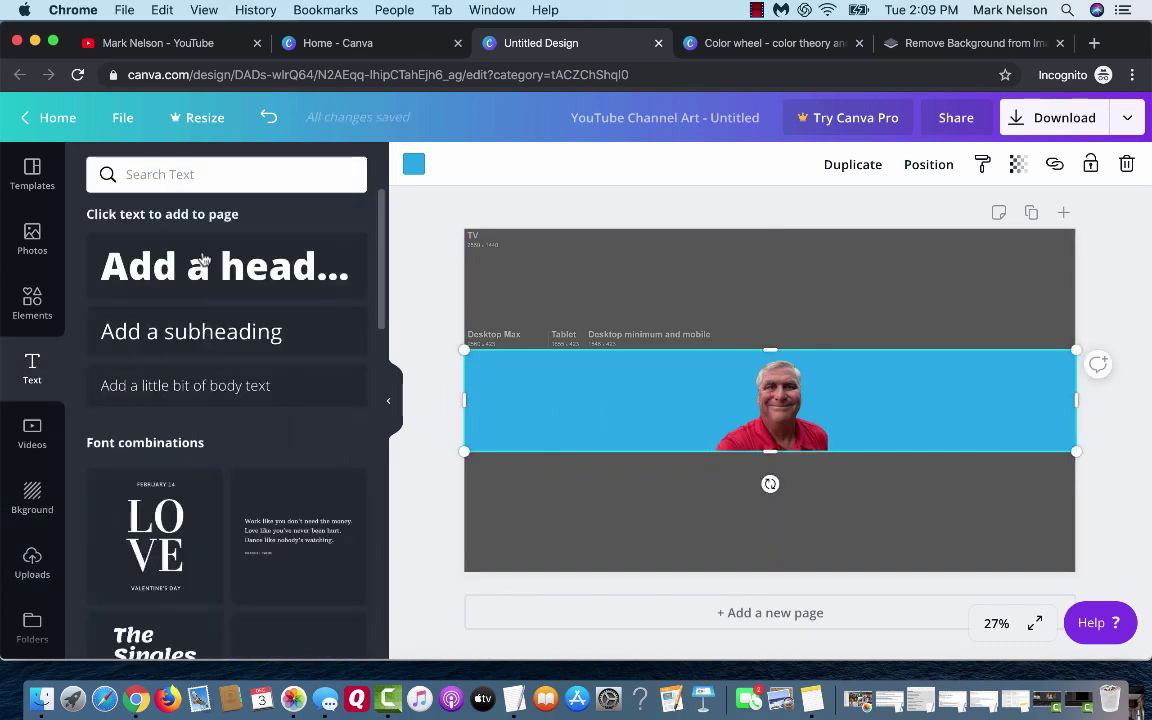
left_click(198, 268)
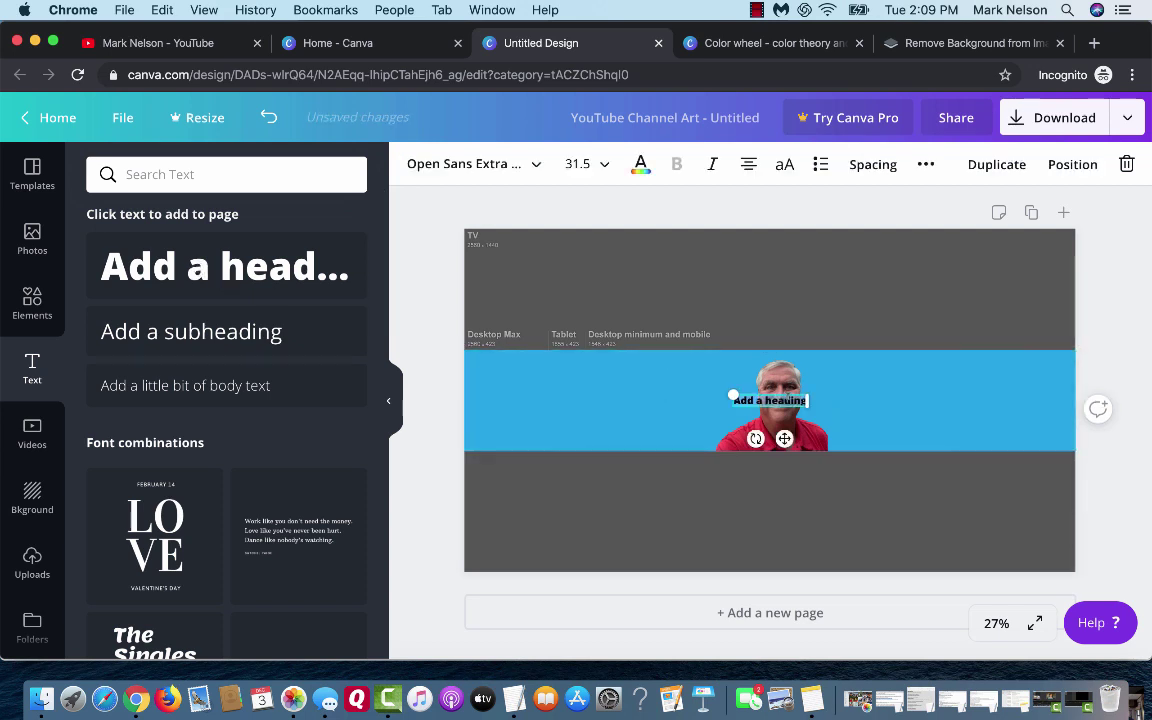
type("Mark Ne")
type("lson")
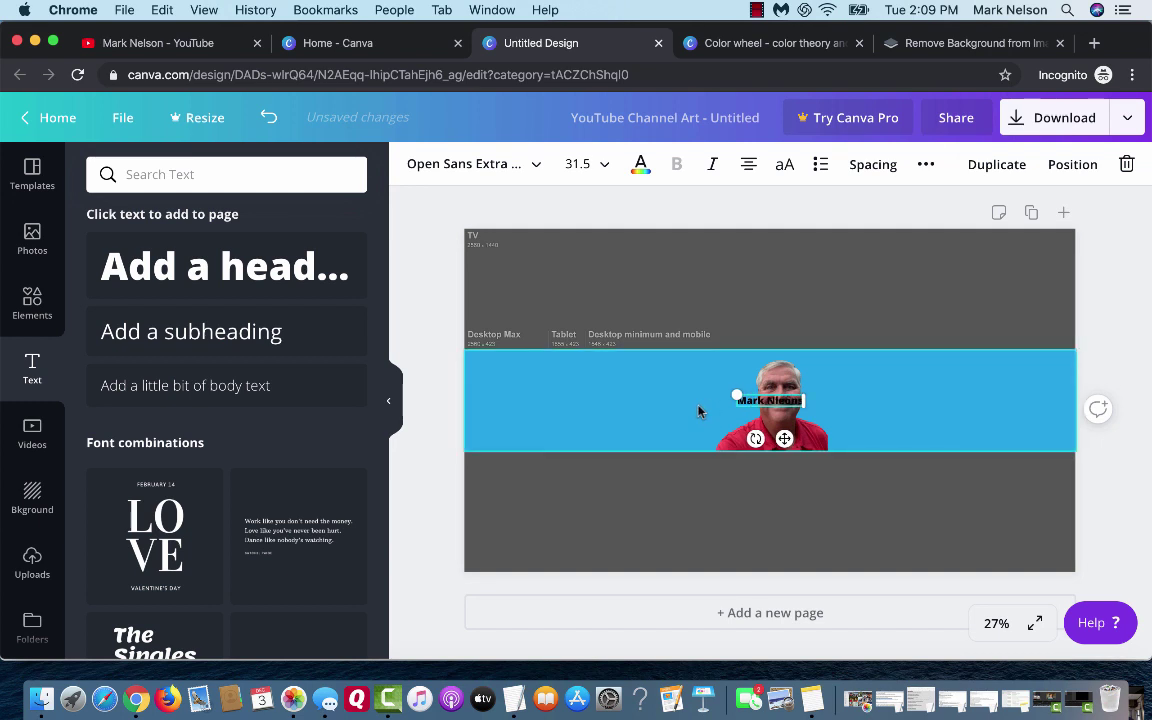
left_click_drag(787, 400, 705, 400)
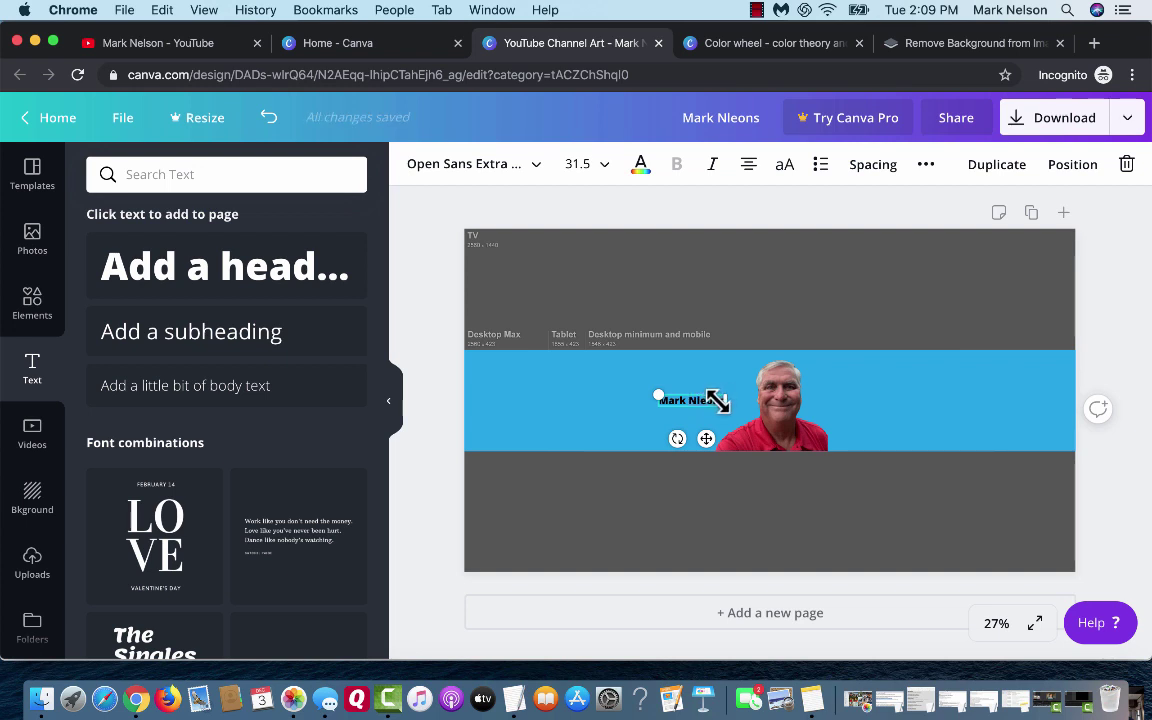
Step: Correct the misspelled surname in the name heading
type("M")
key("super+z")
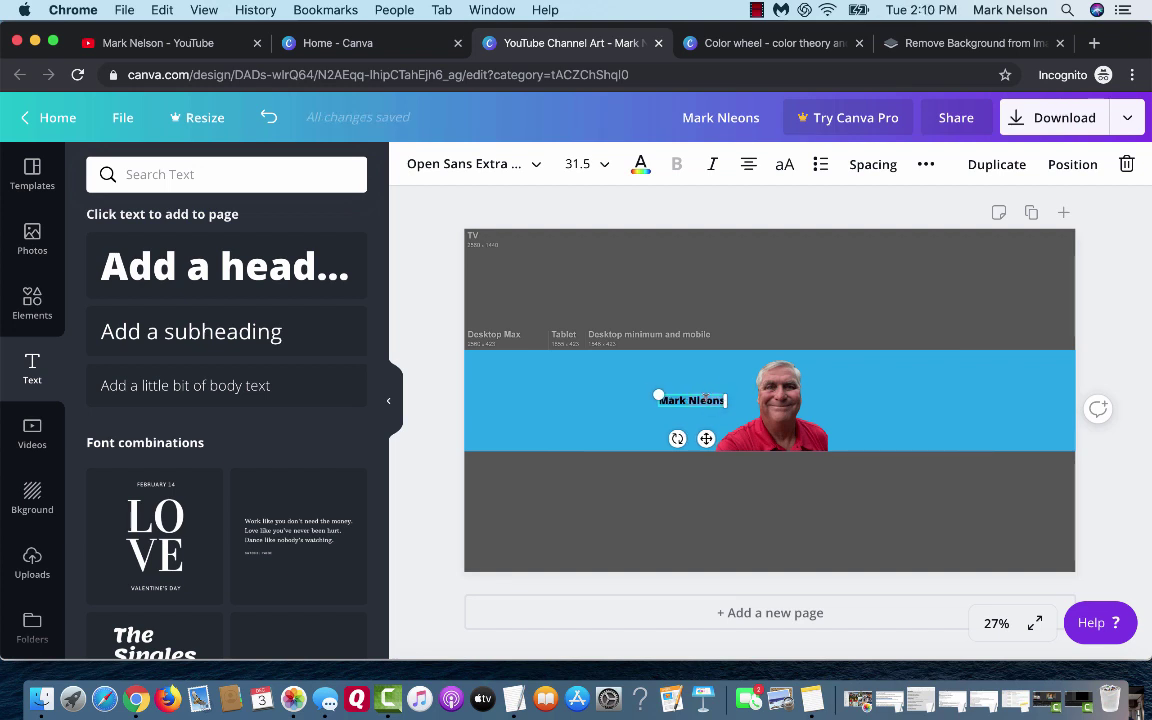
key("BackSpace")
key("BackSpace")
key("BackSpace")
key("BackSpace")
key("BackSpace")
type("elson")
Step: Enlarge the name heading to size 64, shift it further left, and nudge the blue band
left_click(578, 165)
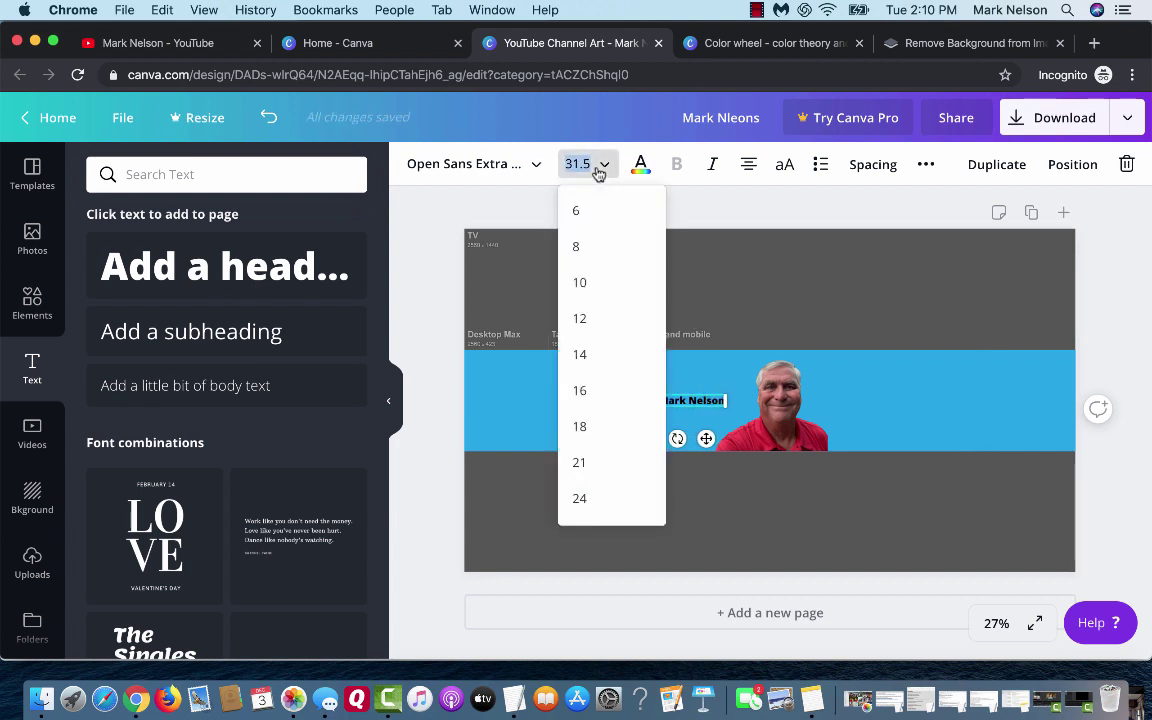
scroll(587, 507, "down", 5)
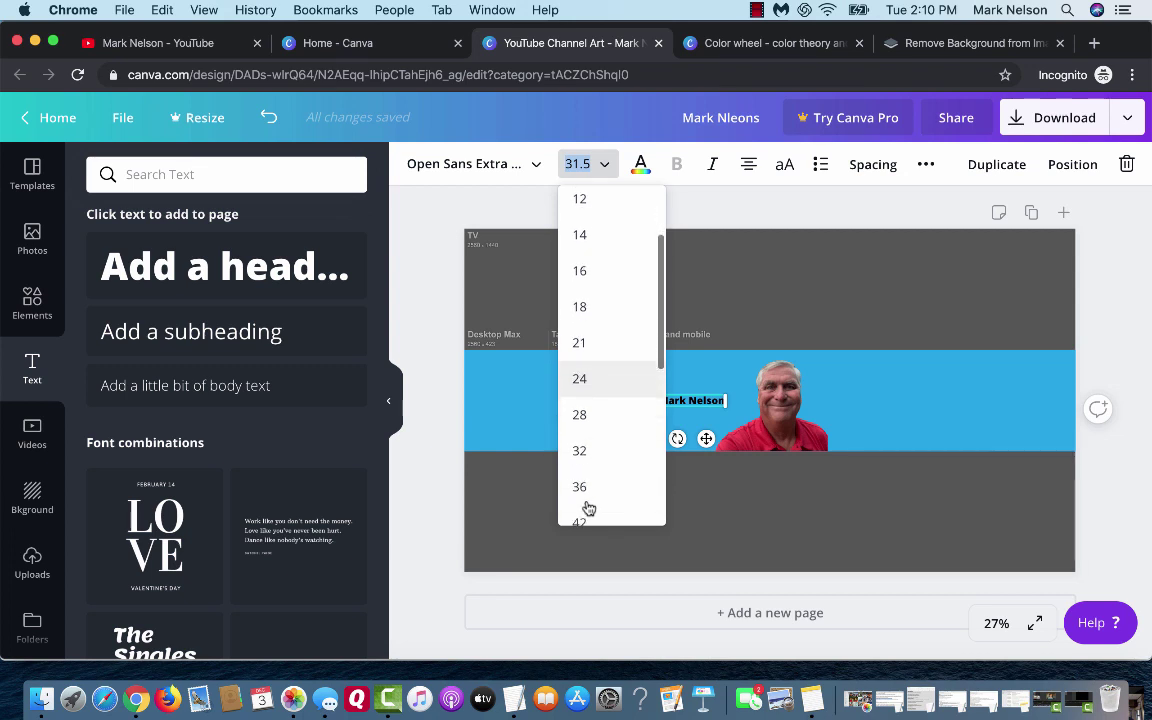
scroll(587, 507, "down", 2)
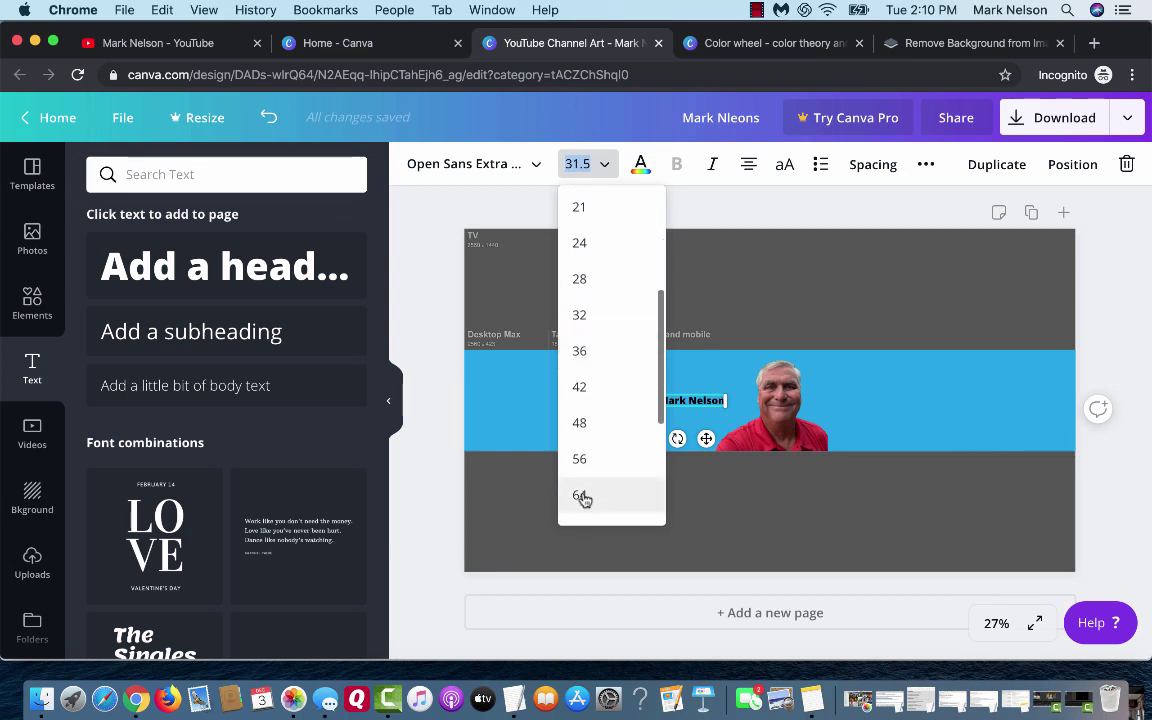
left_click(585, 496)
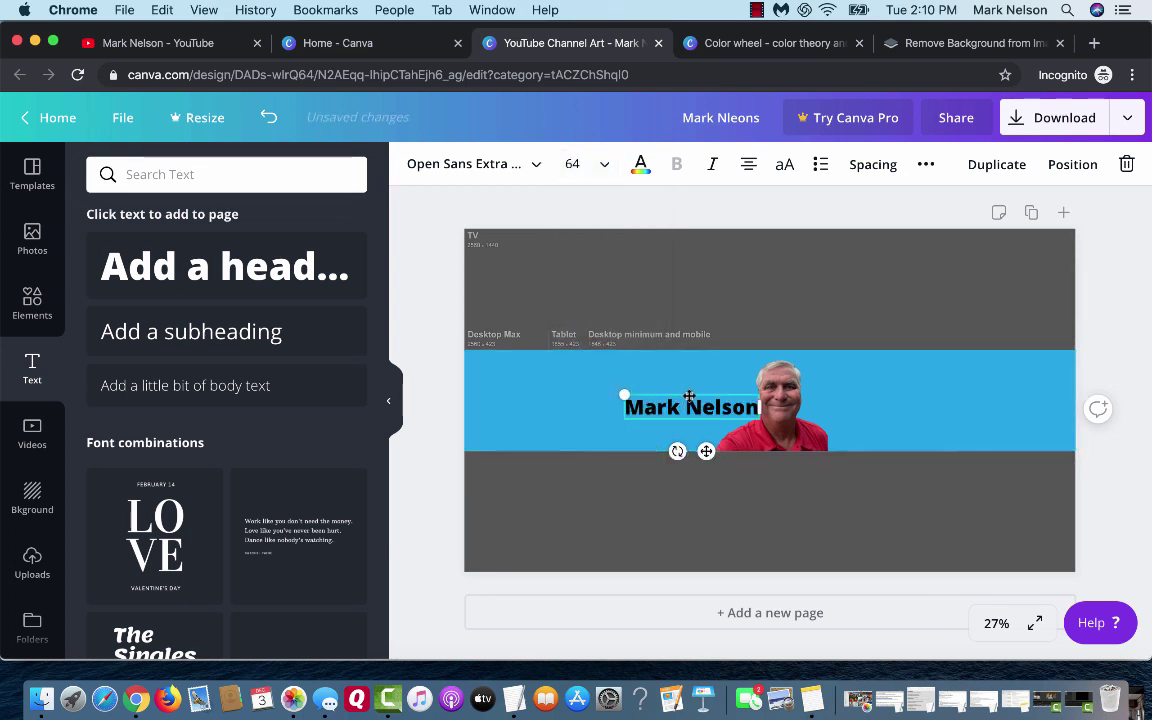
left_click_drag(689, 396, 669, 387)
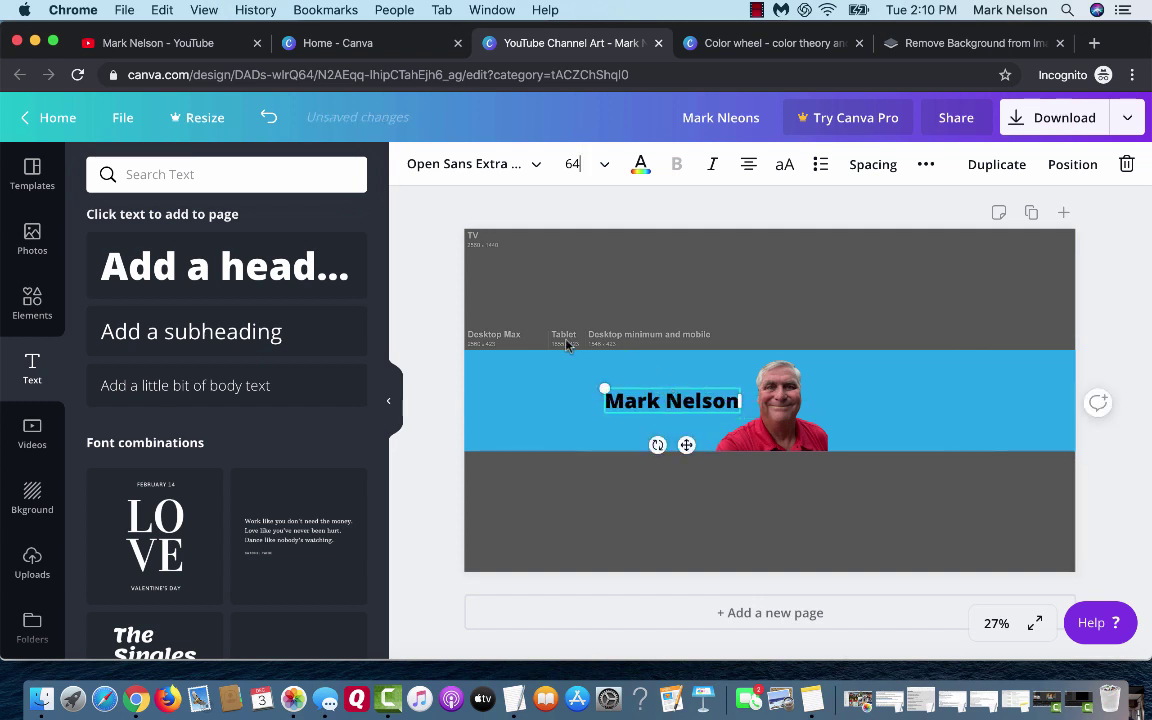
mouse_move(586, 368)
left_mouse_down()
mouse_move(581, 401)
mouse_move(584, 364)
left_mouse_up()
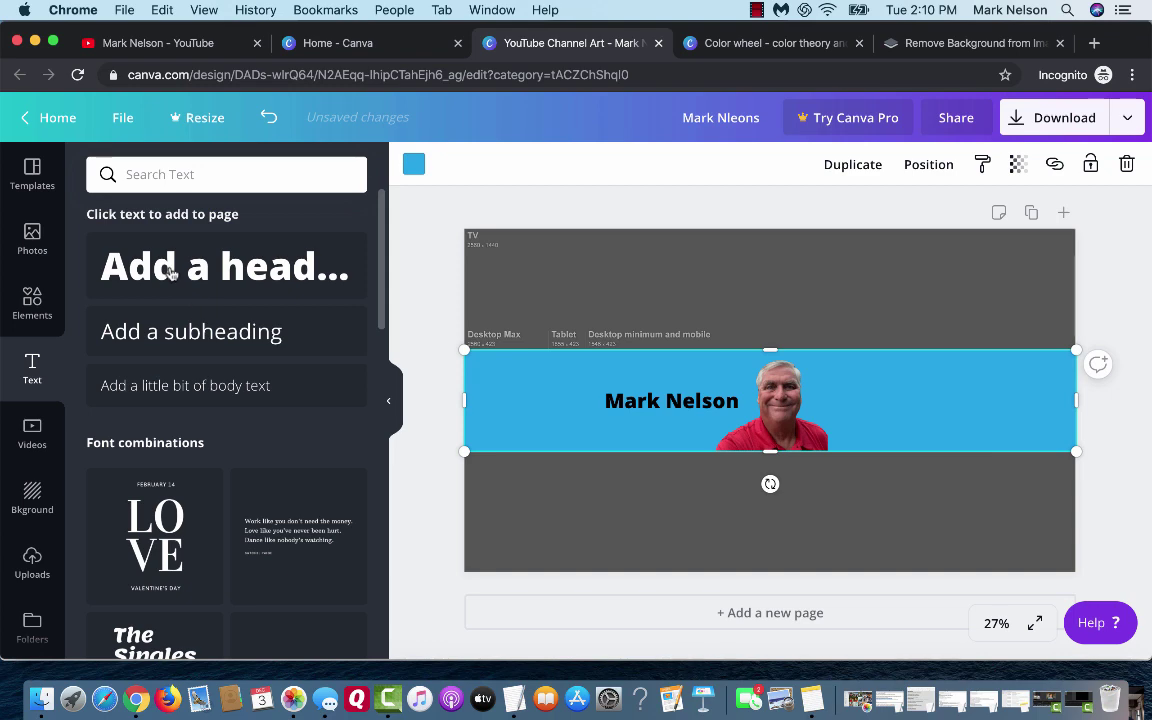
Step: Check the existing YouTube channel page for reference, then add a second heading box to the banner
left_click(165, 52)
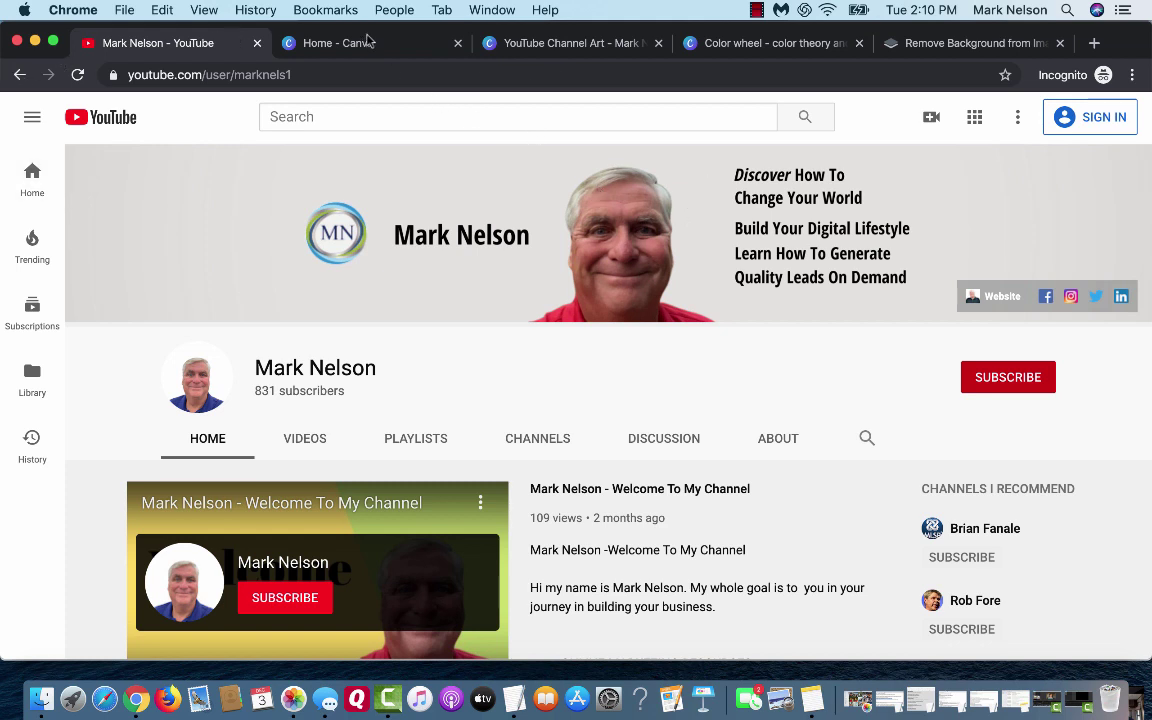
left_click(513, 46)
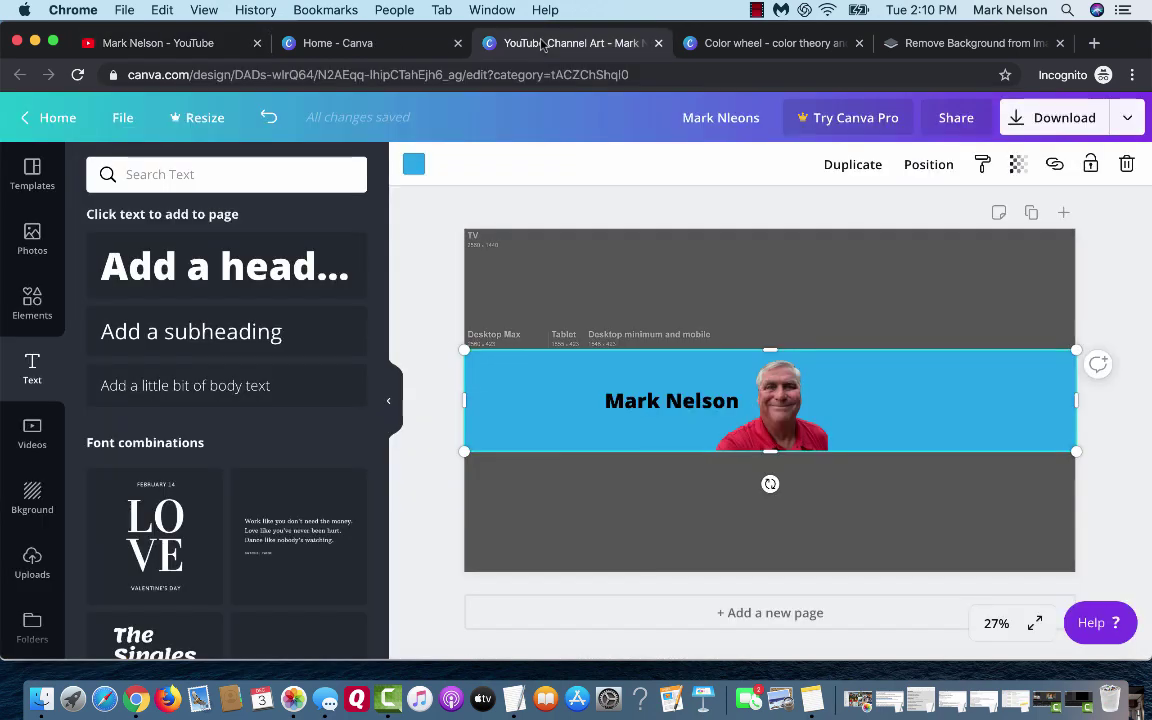
left_click(192, 276)
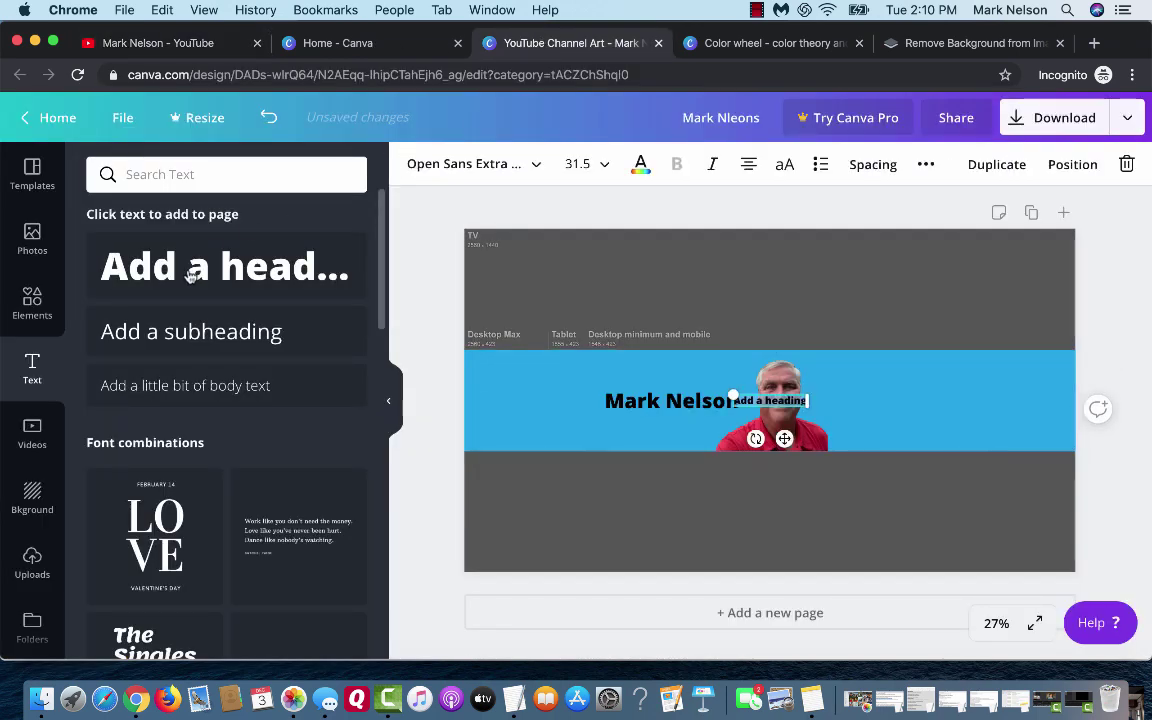
Step: Type the tagline 'Learn How To Generate Leads' and move it right of the portrait
type("Learn")
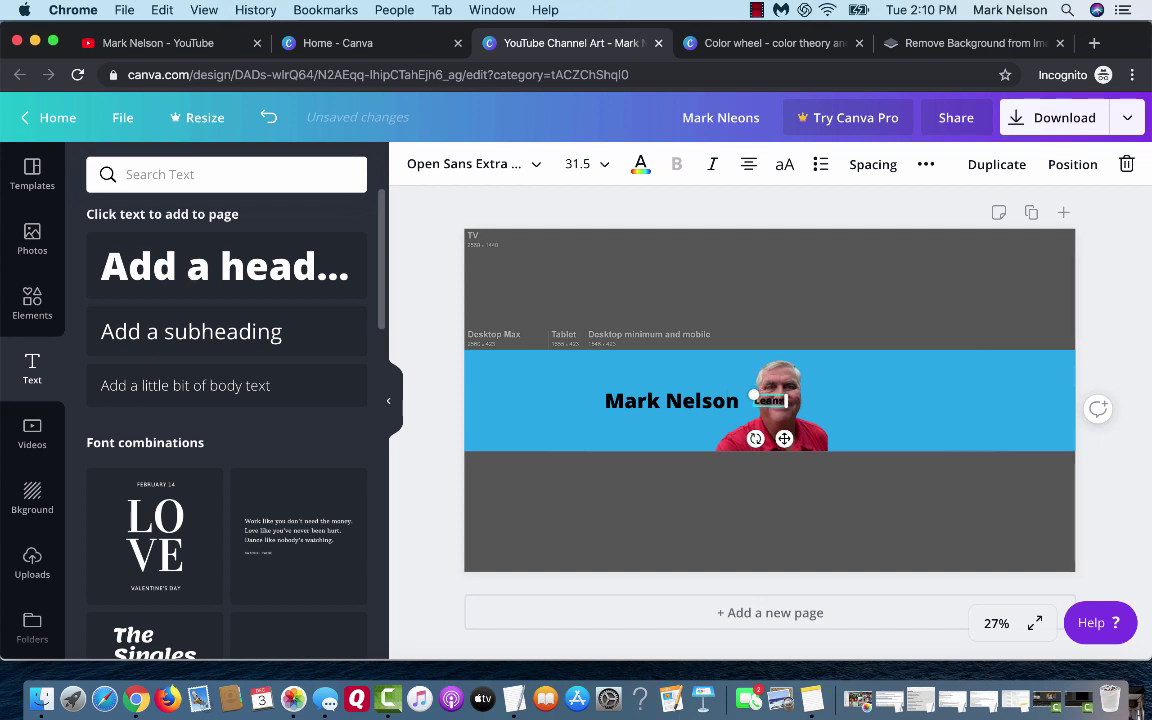
type(" How To")
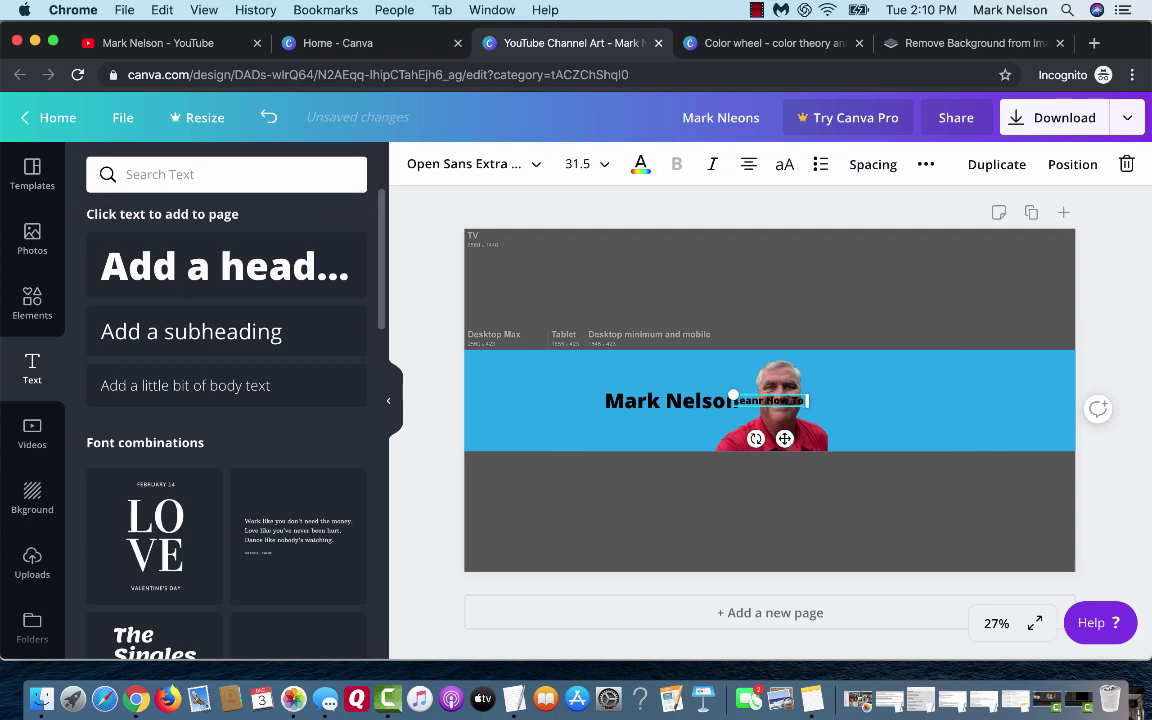
type(" Genera")
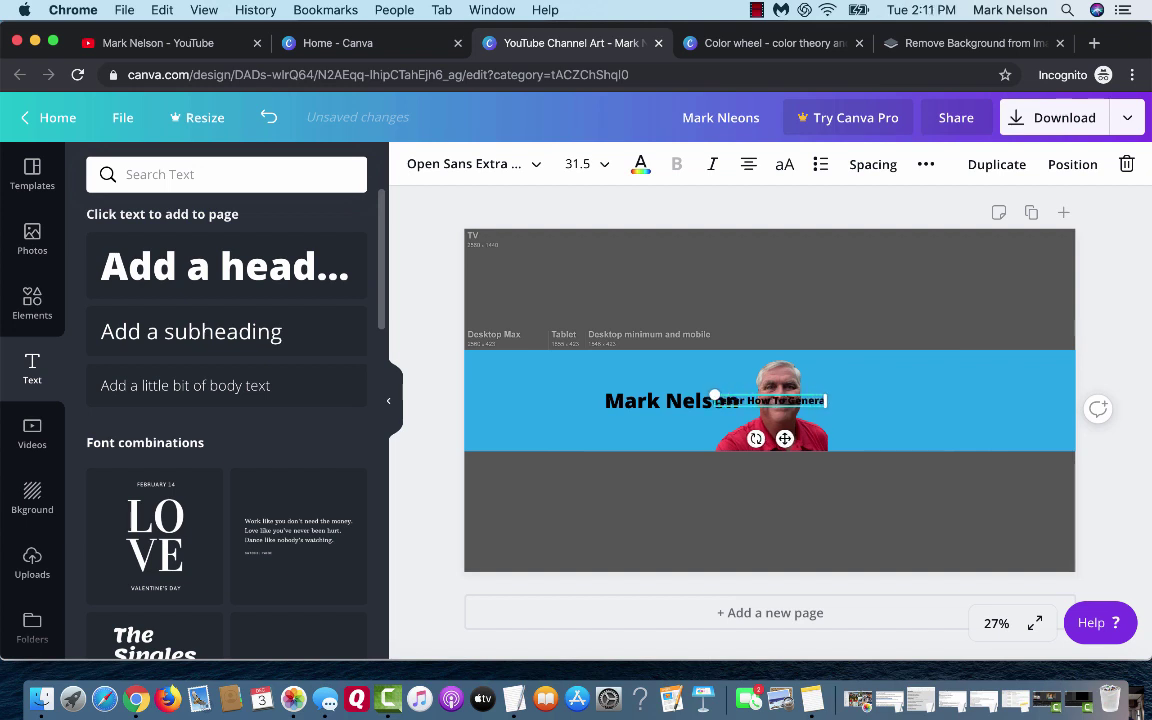
type("te Lead")
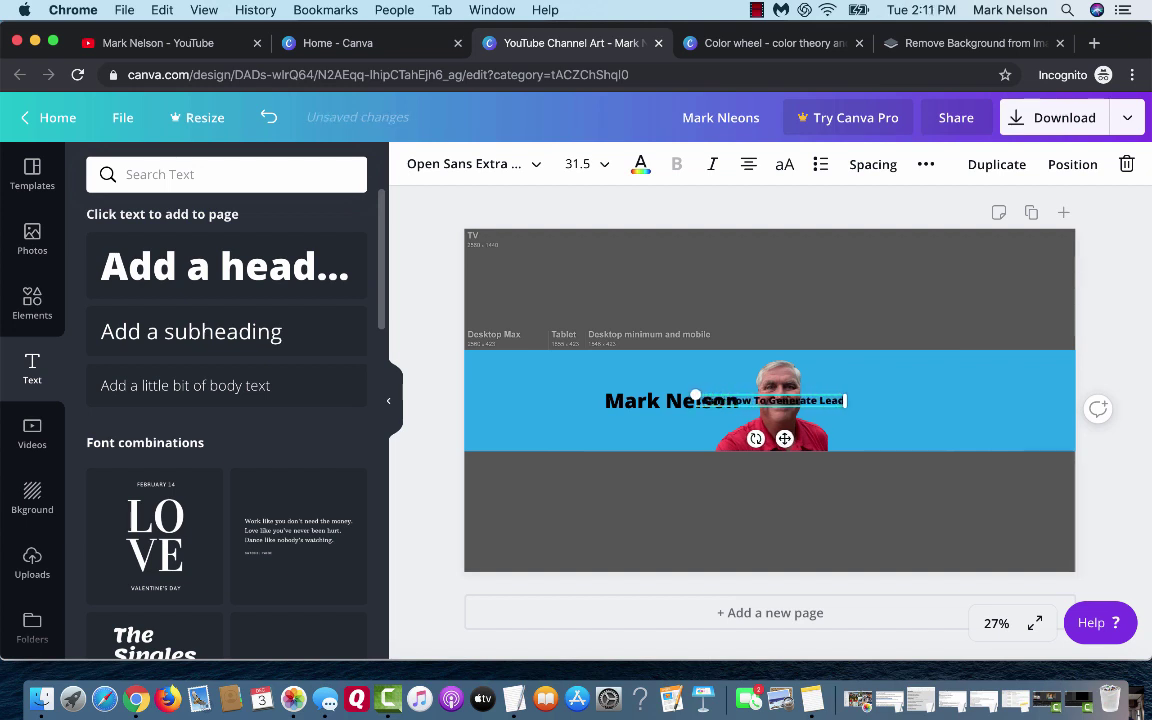
type("s")
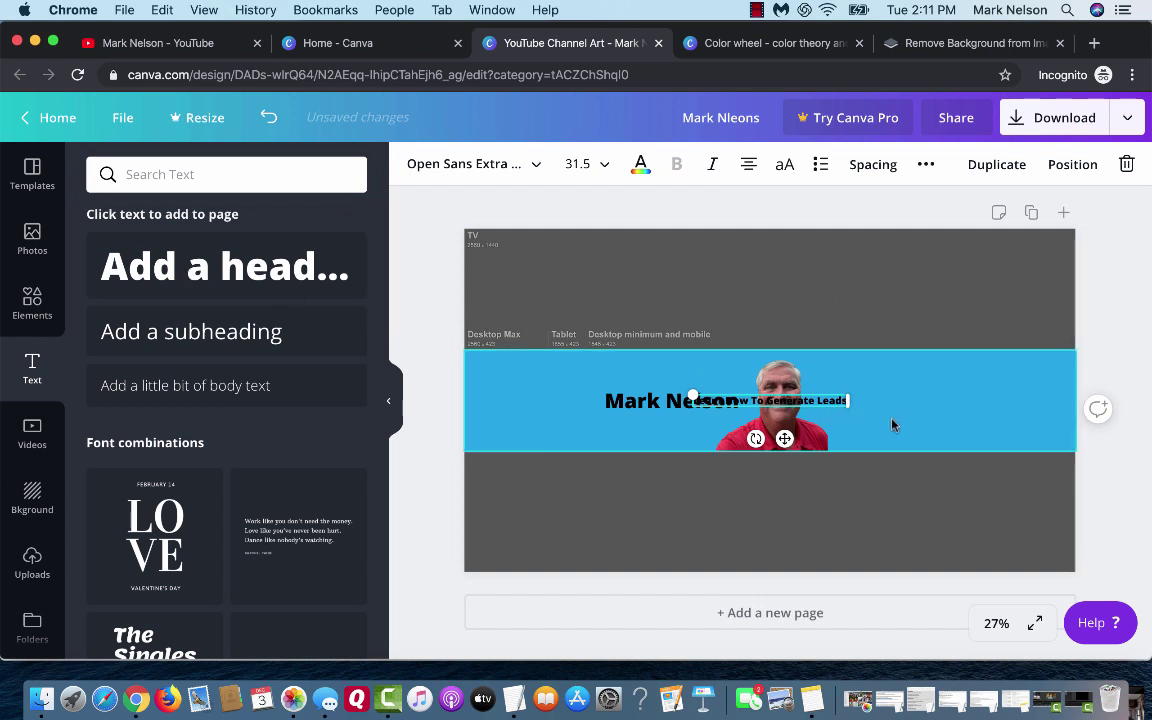
left_click(801, 385)
left_click(787, 405)
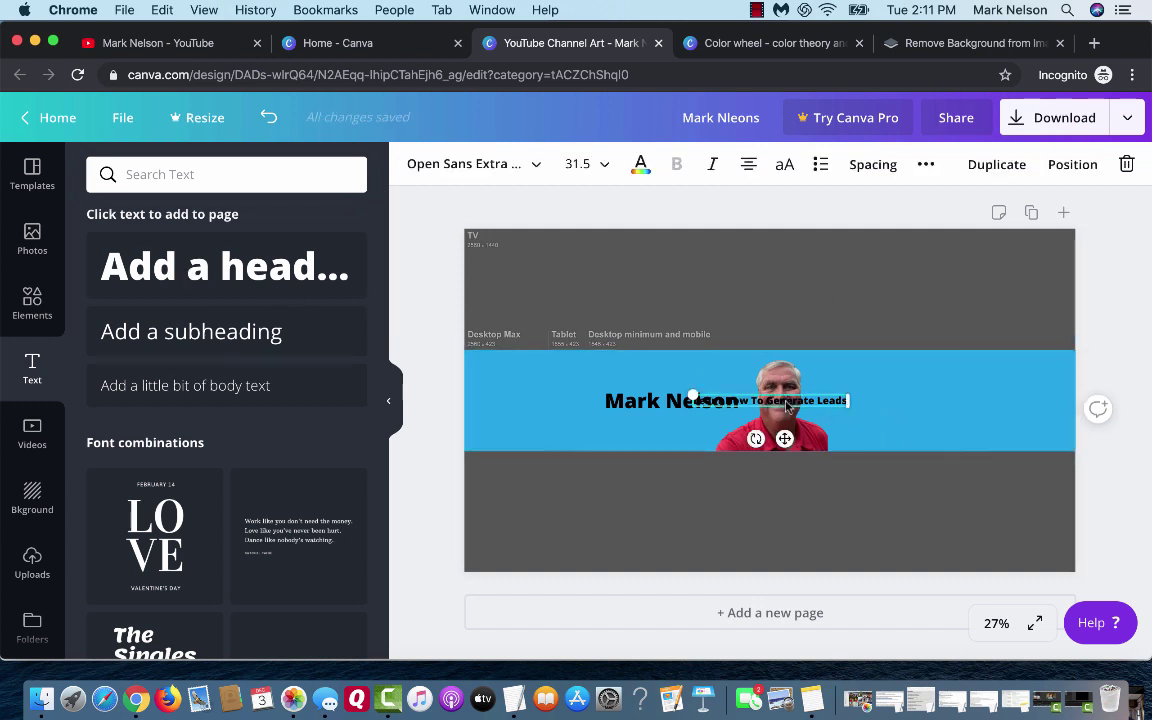
left_click_drag(787, 405, 830, 380)
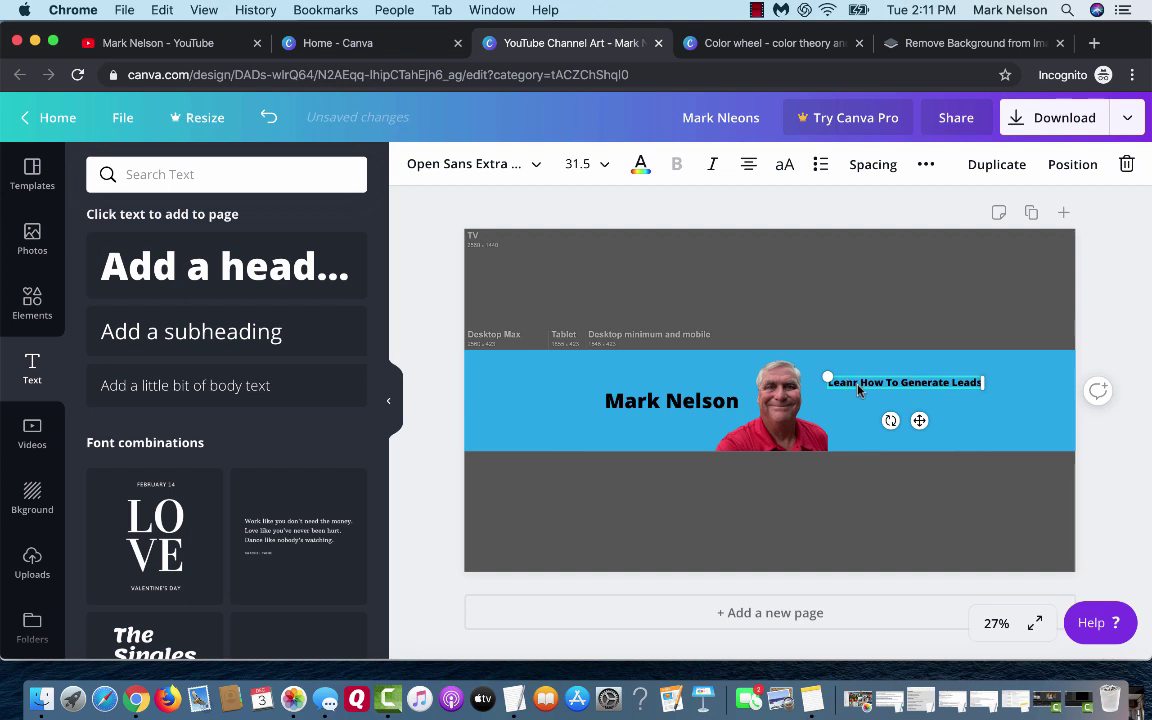
Step: Fix the spelling of 'Learn' in the tagline and shift the blue band lower
left_click(857, 381)
key("BackSpace")
key("BackSpace")
key("BackSpace")
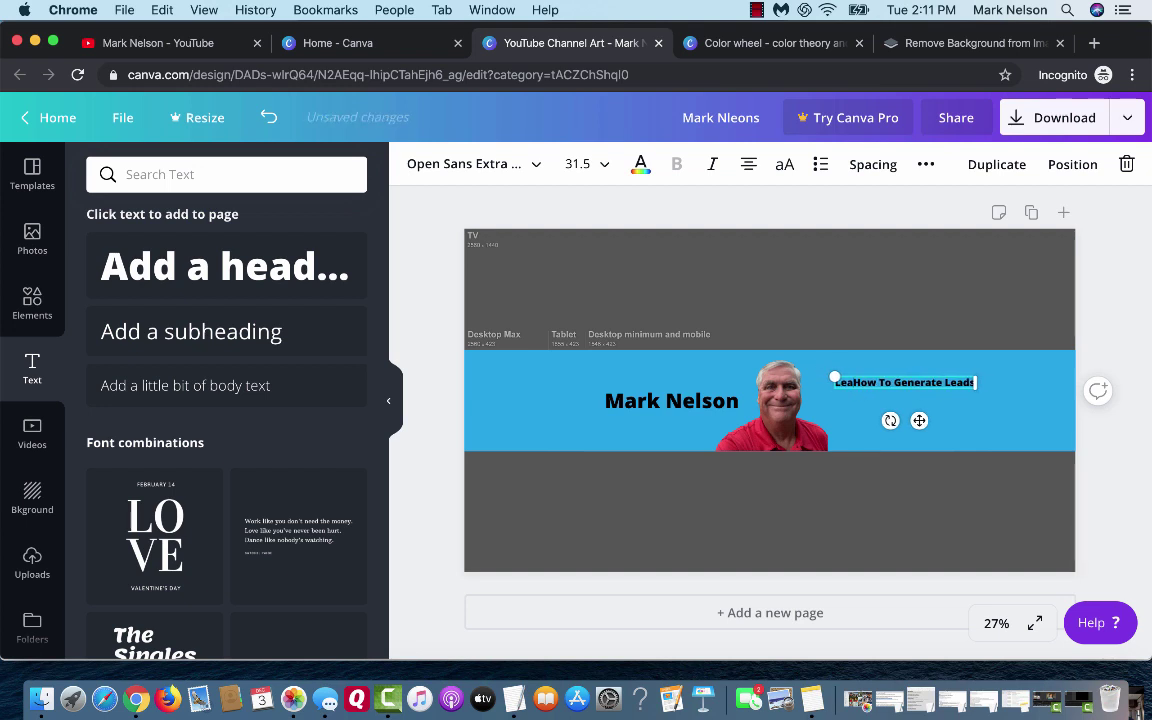
type("rn")
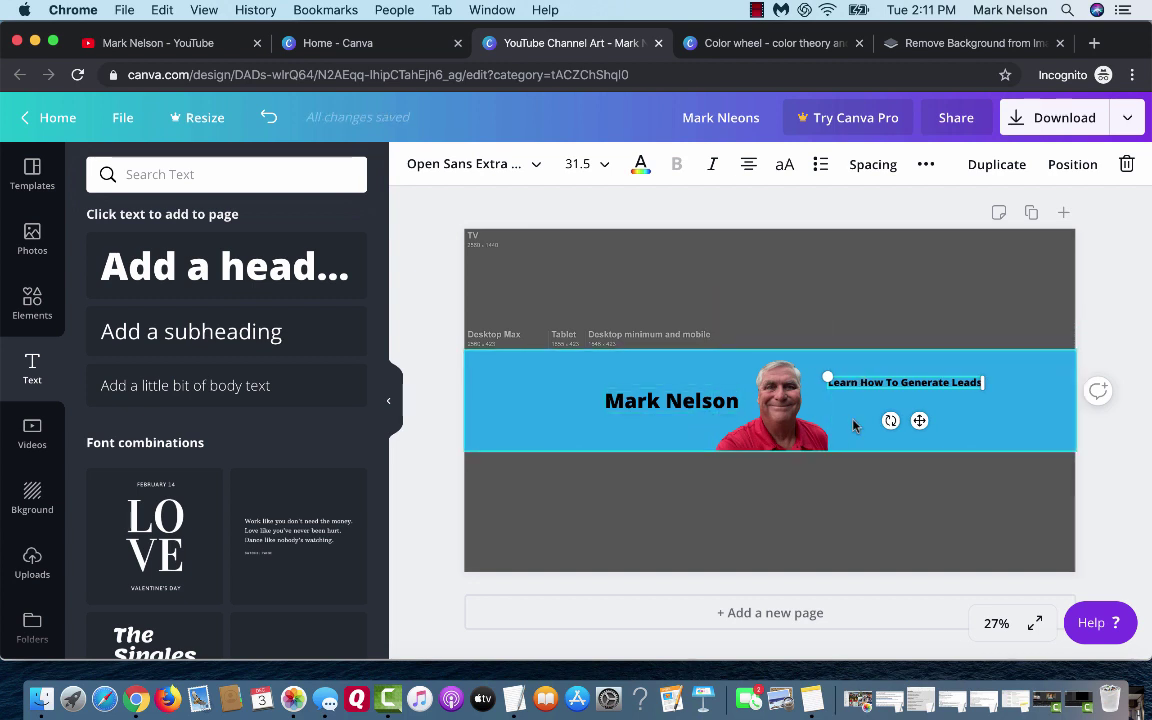
left_click(853, 426)
left_click_drag(543, 405, 547, 432)
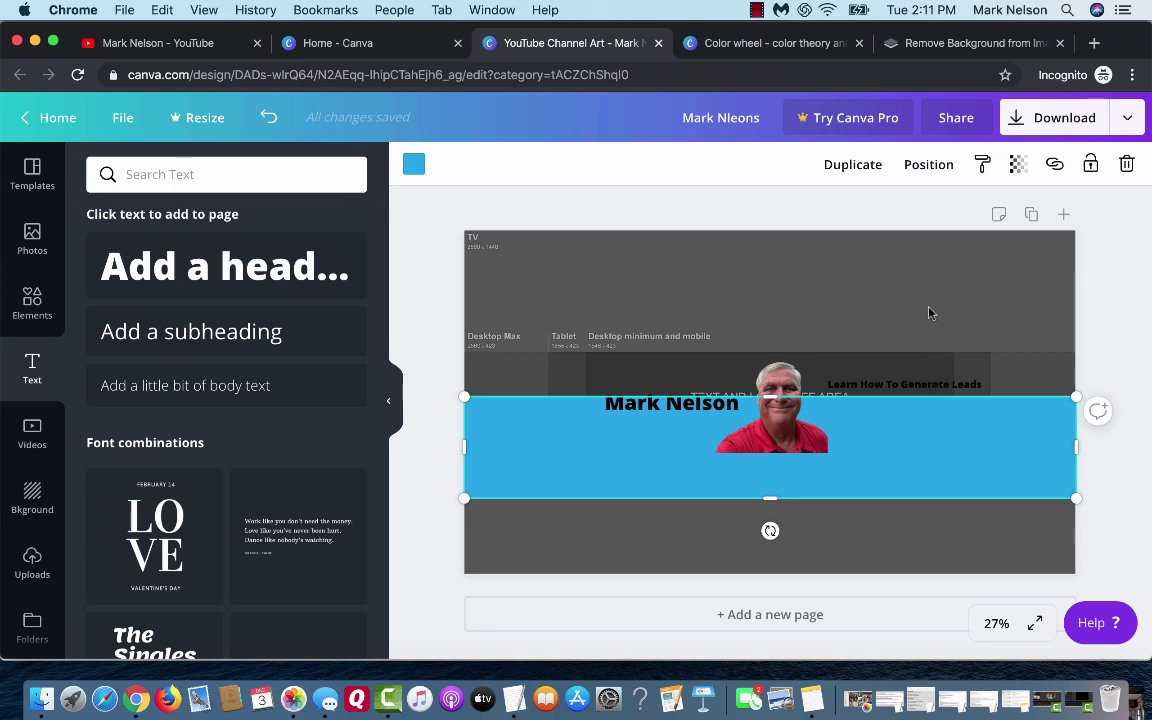
Step: Change the tagline's text colour to white
left_click(827, 327)
left_click(919, 382)
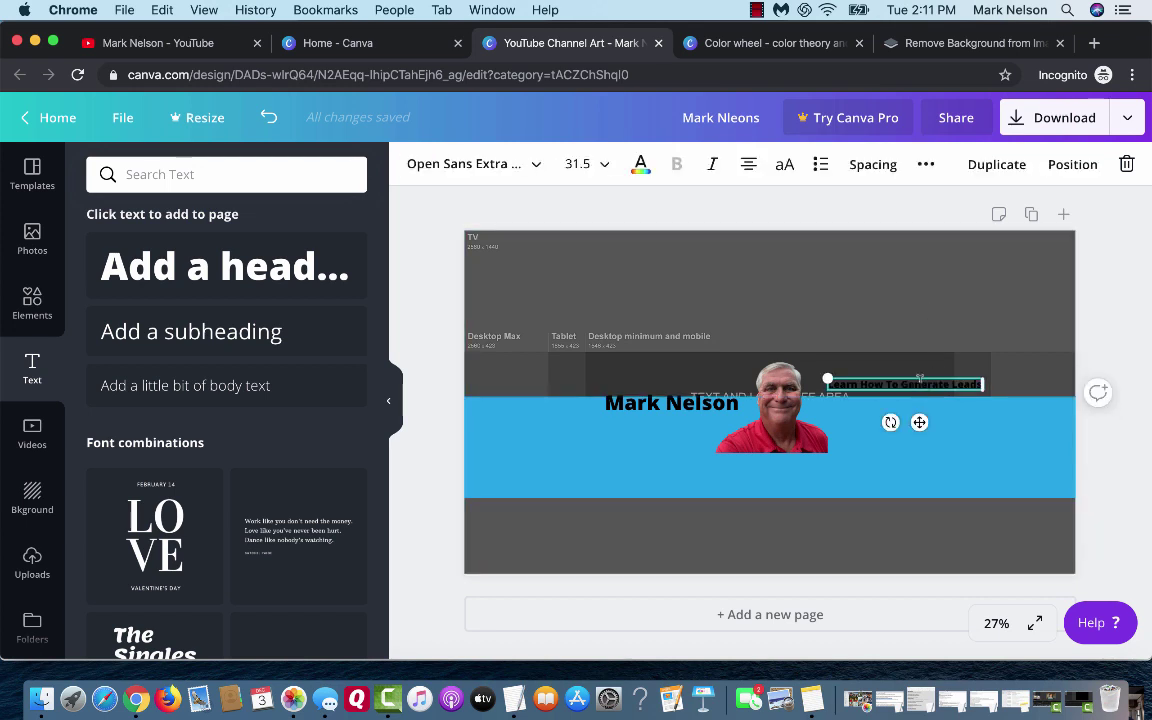
left_click(640, 165)
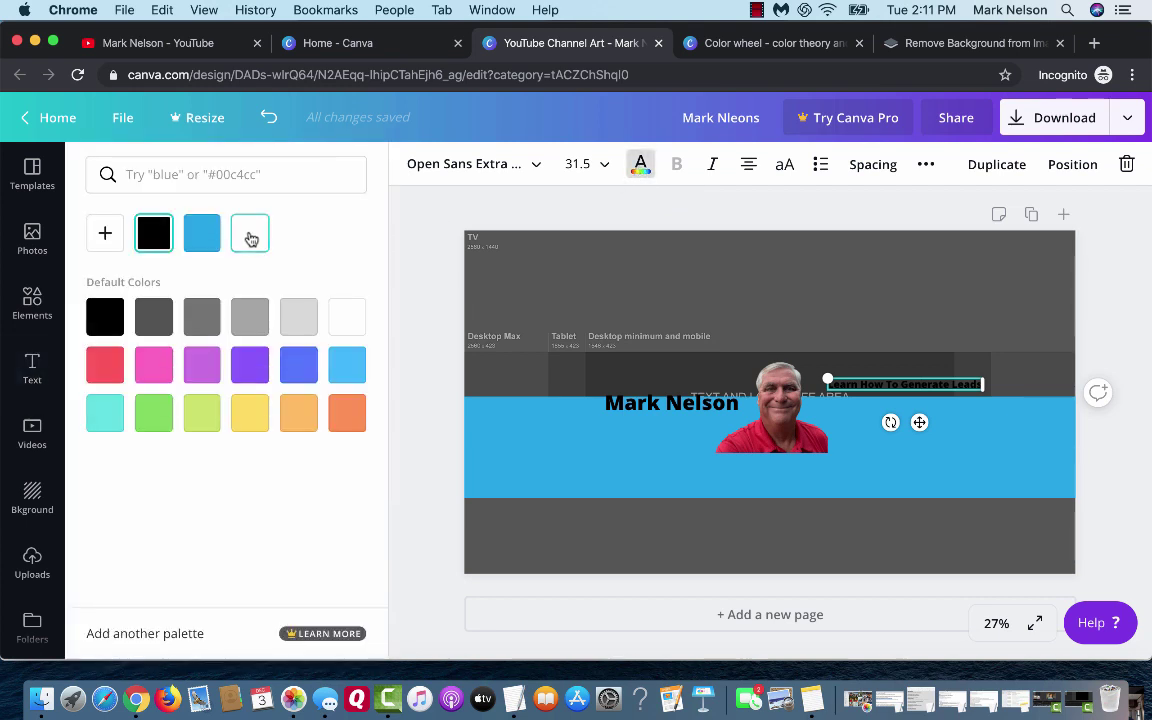
left_click(251, 238)
left_click(745, 293)
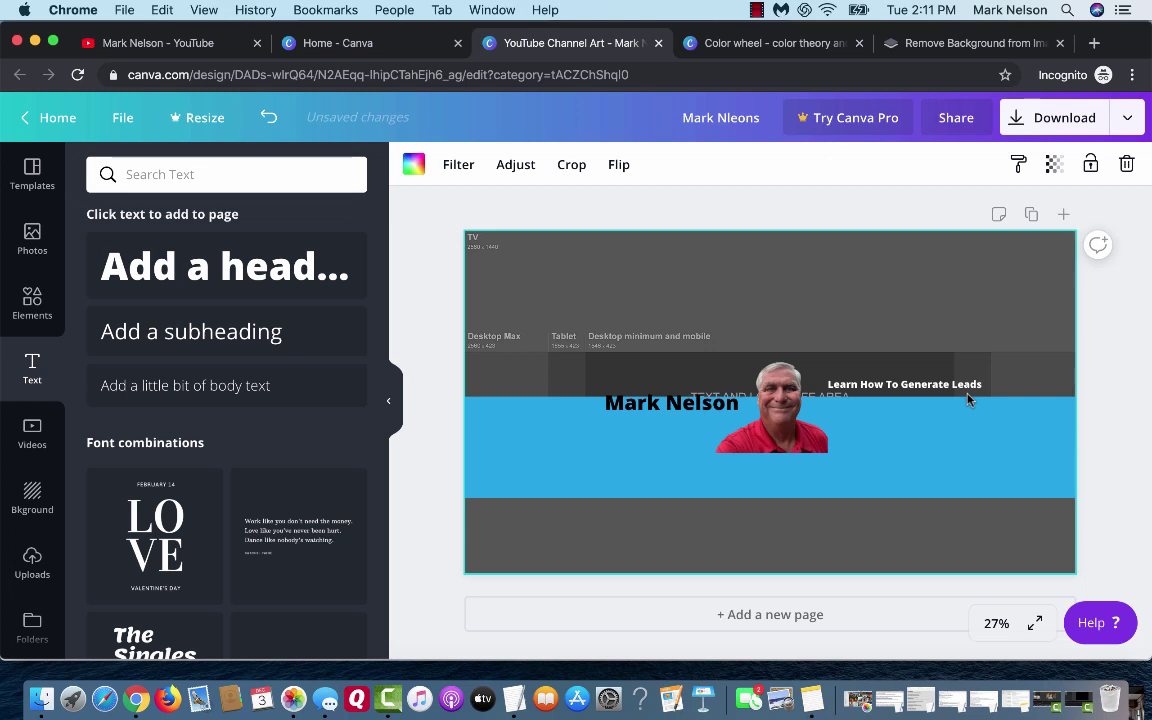
Step: Move the blue band back up behind the portrait and narrow the tagline to two lines
left_click_drag(616, 467, 616, 417)
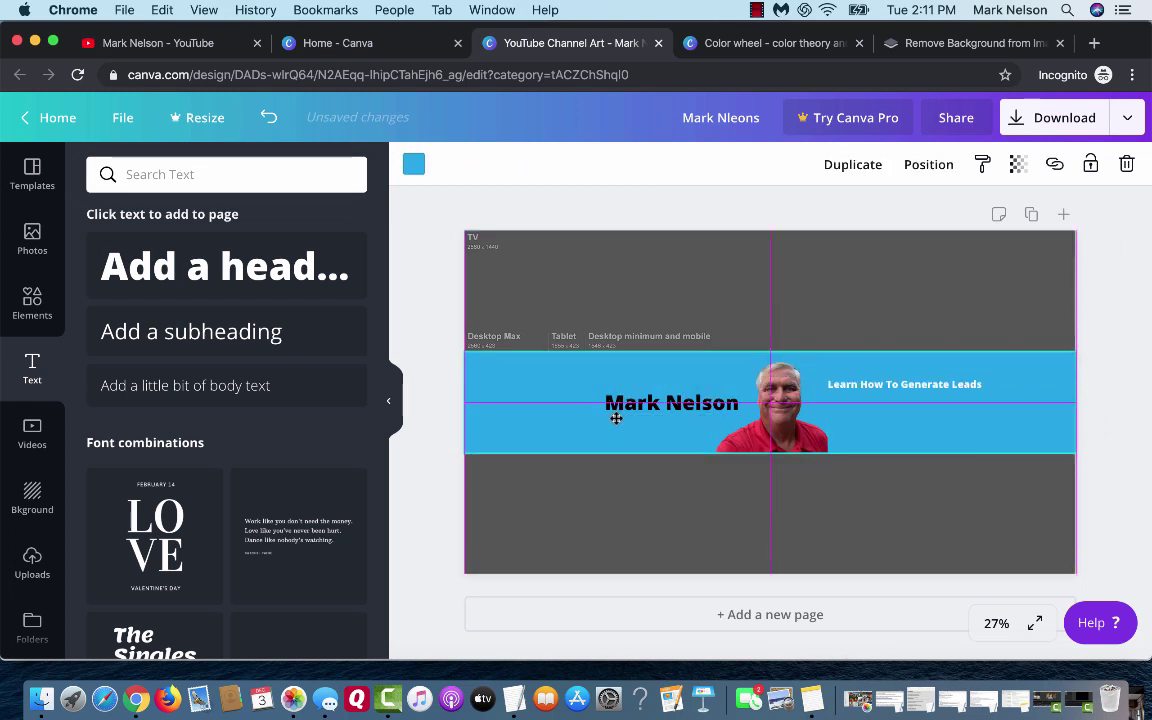
left_click(836, 393)
left_click(910, 393)
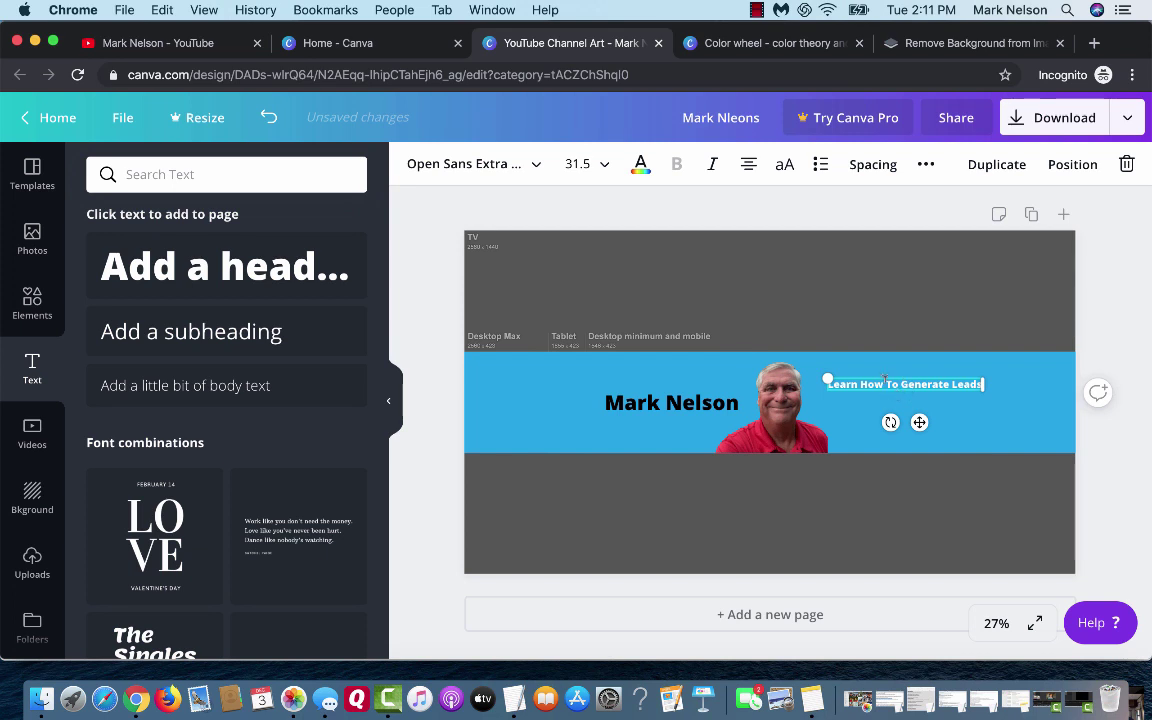
left_click_drag(984, 384, 871, 364)
Step: Set the tagline's font size to 42, after first trying 24
left_click(578, 164)
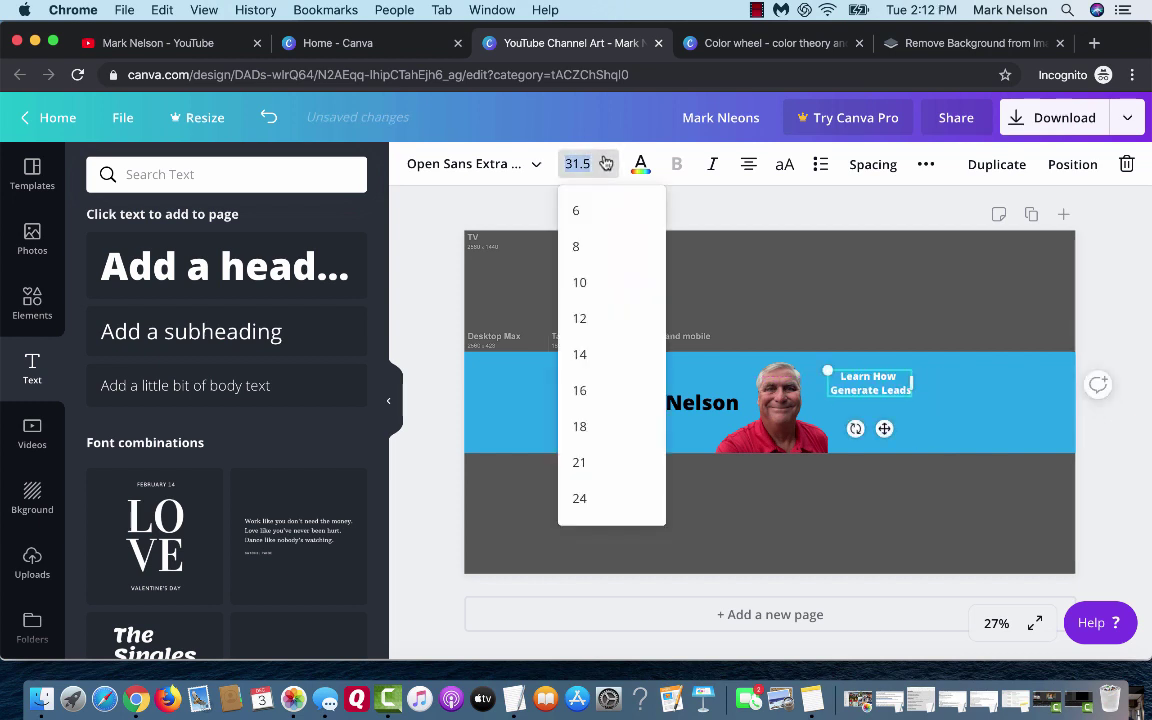
left_click(583, 497)
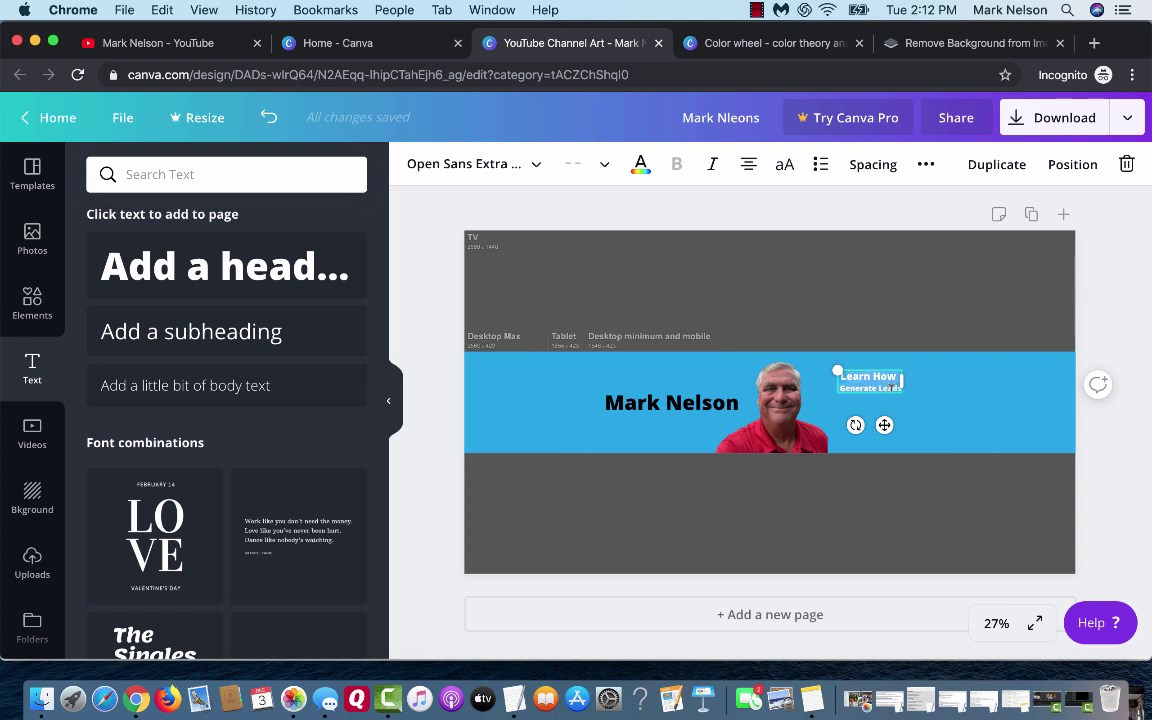
left_click(617, 173)
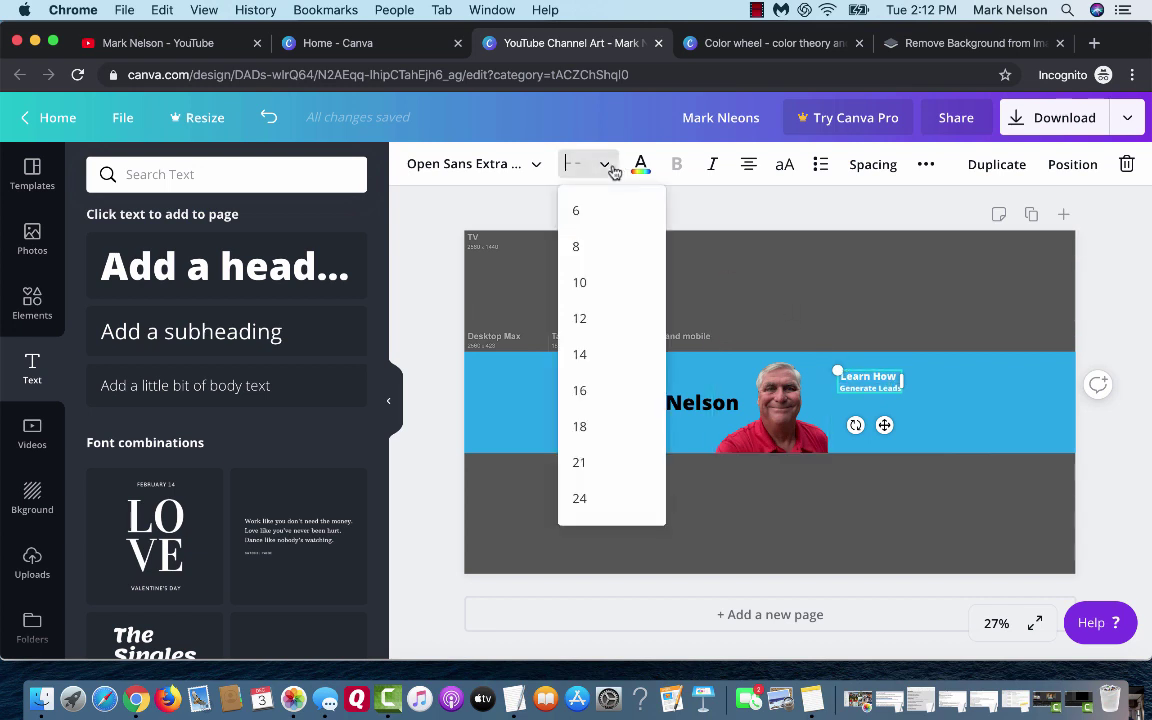
left_click(590, 497)
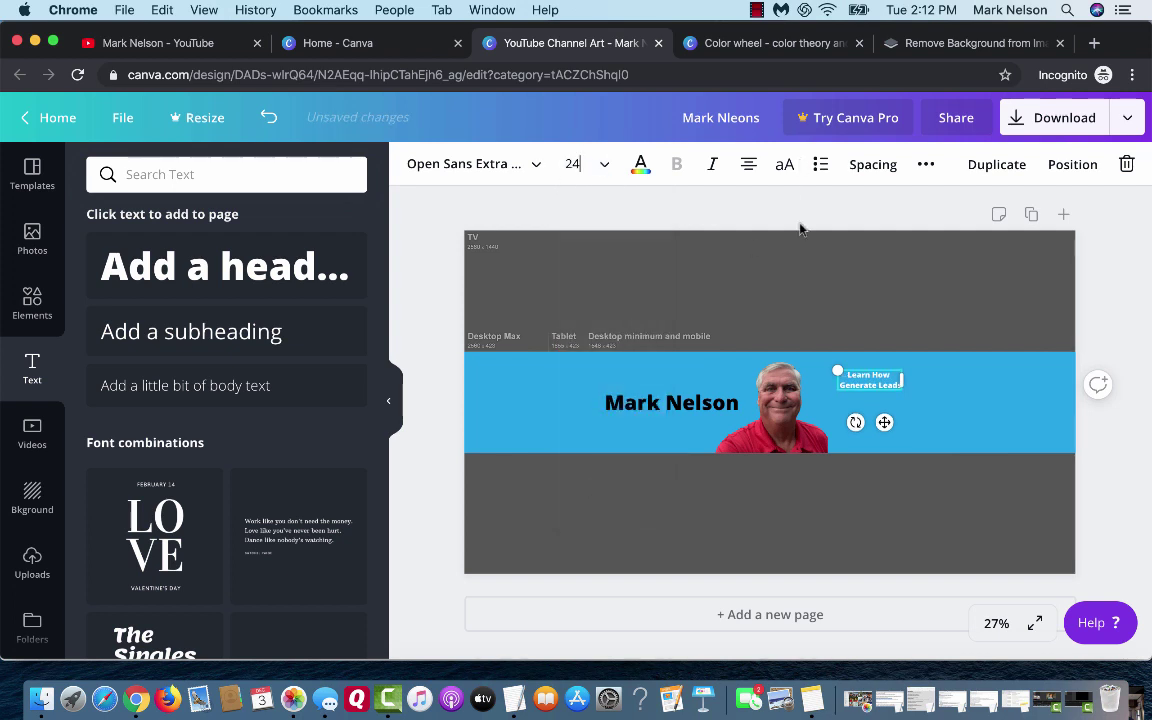
left_click(802, 283)
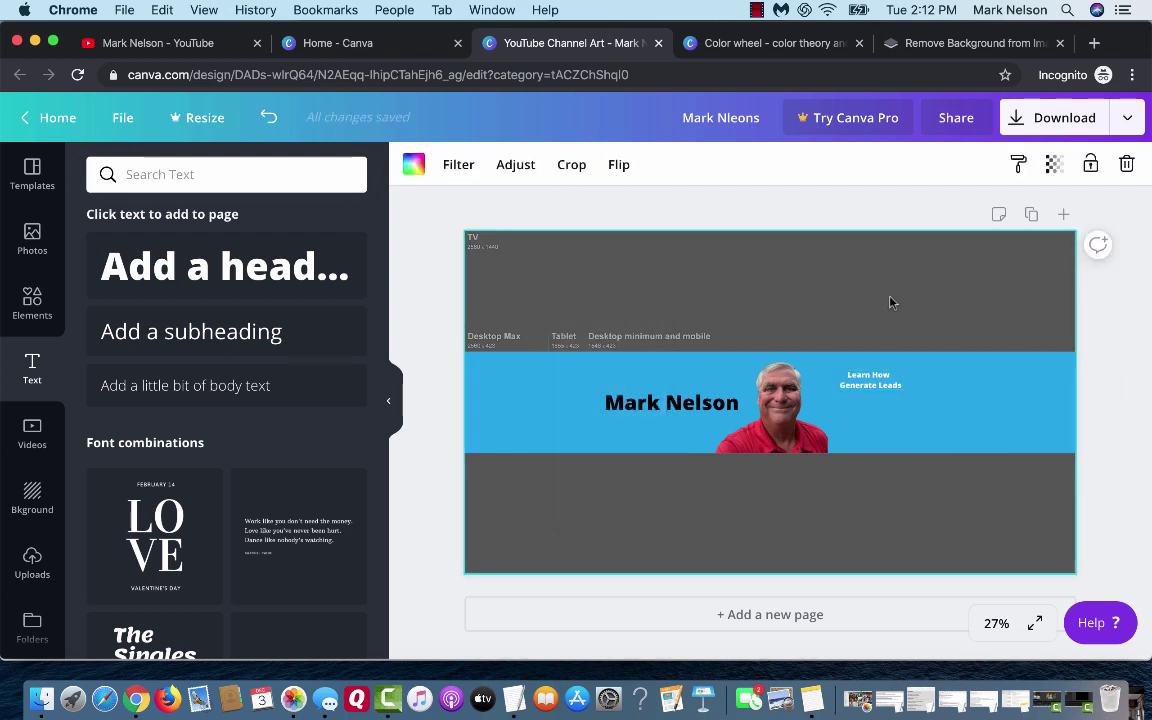
left_click(870, 381)
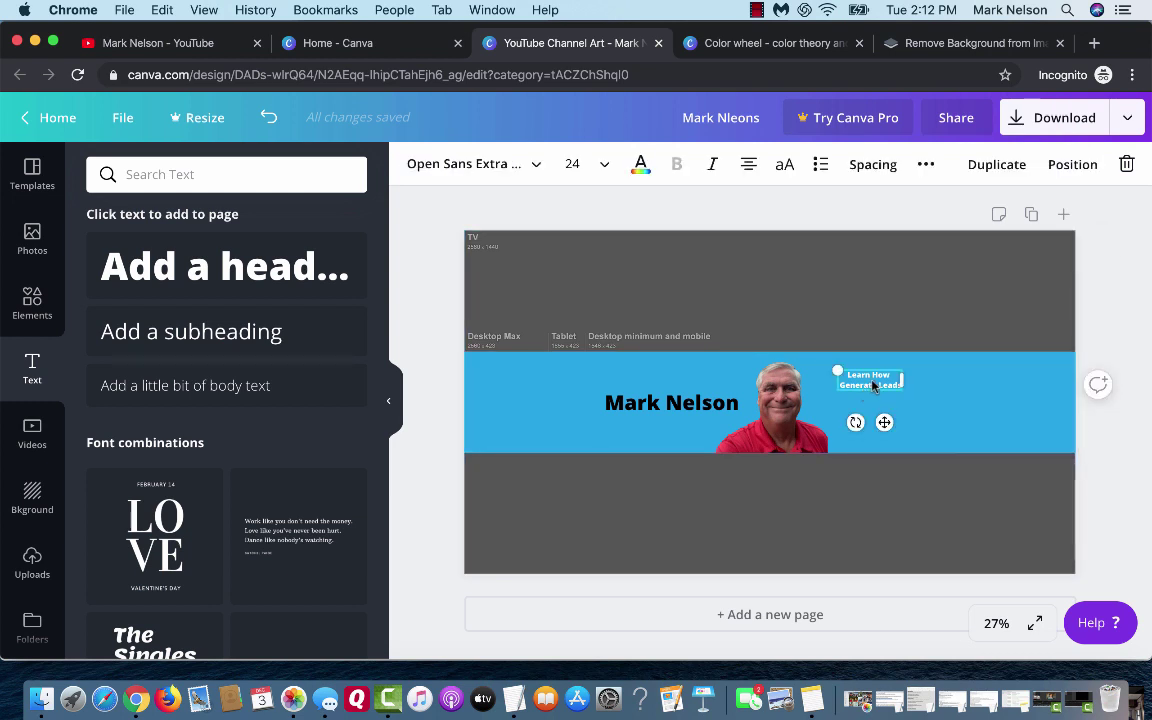
left_click(603, 166)
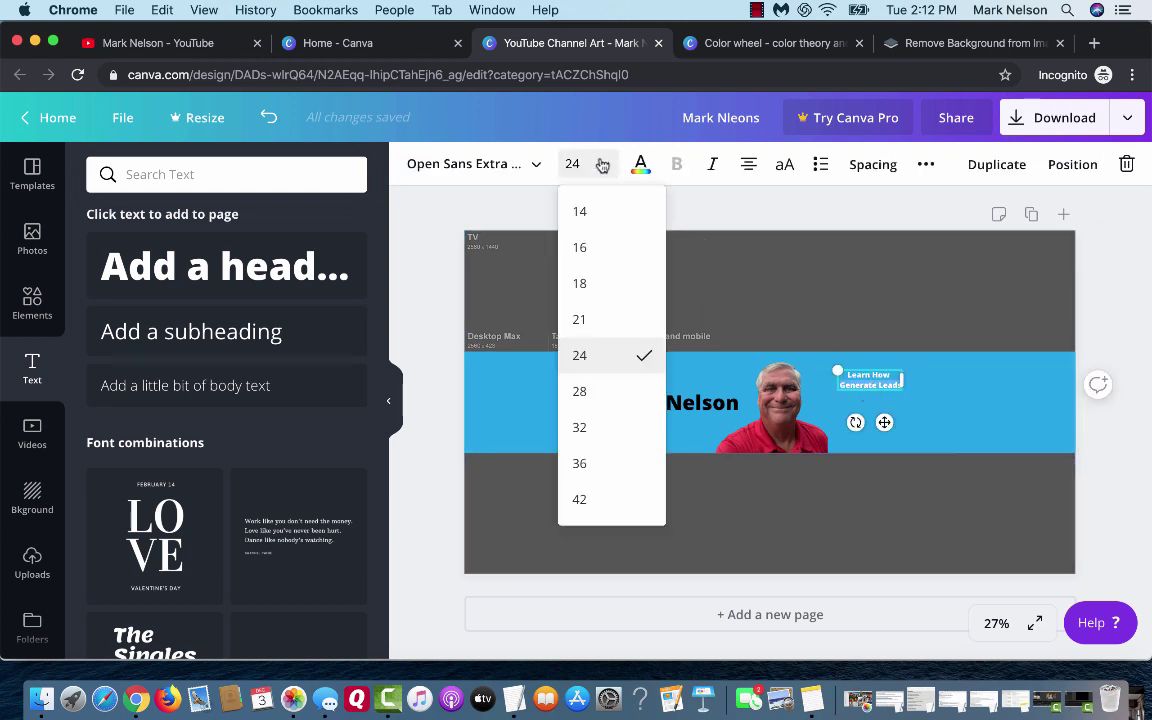
left_click(578, 498)
left_click(578, 498)
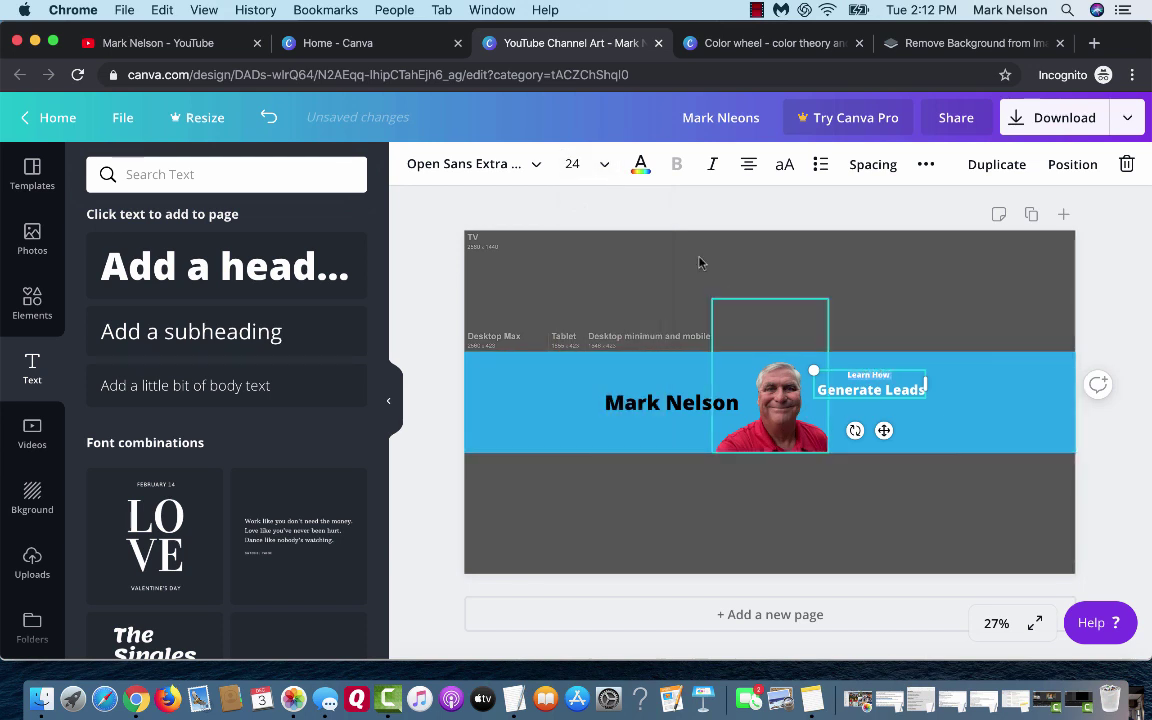
left_click(602, 165)
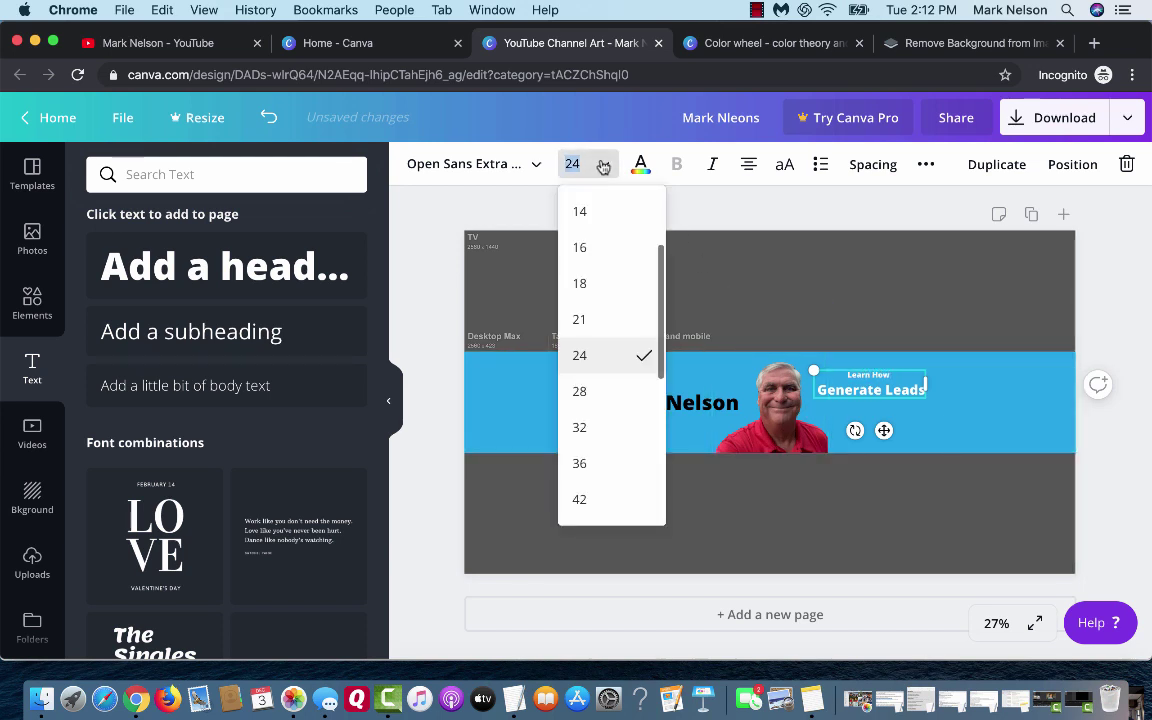
left_click(580, 497)
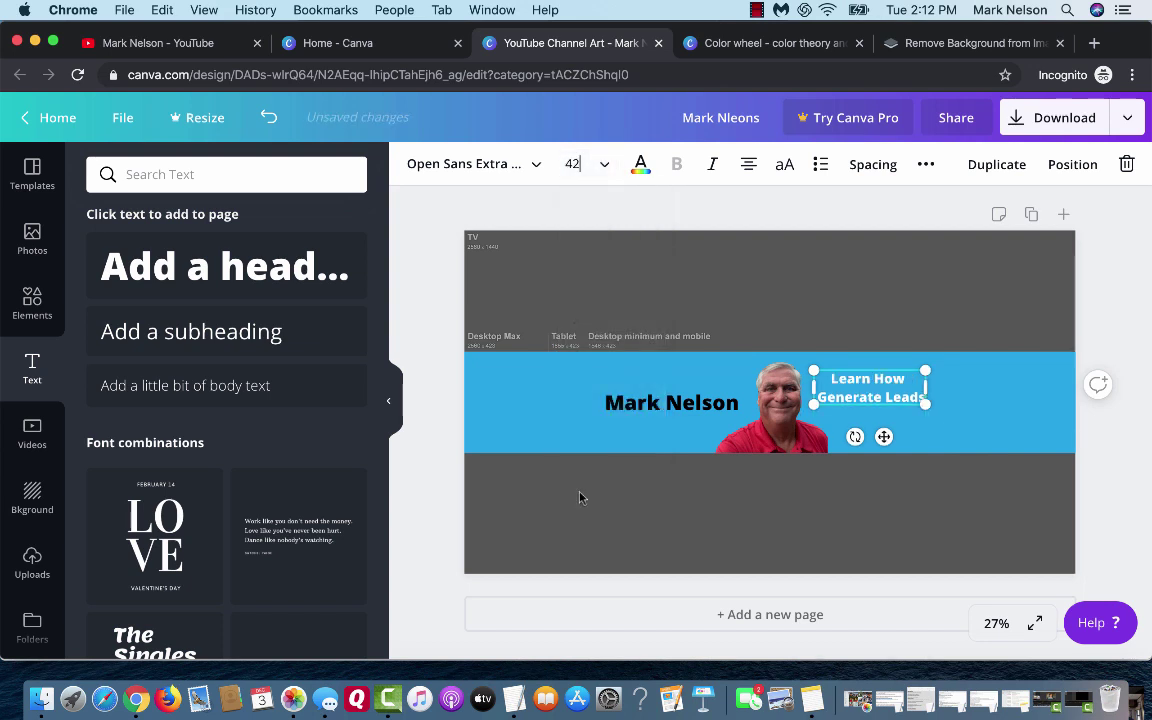
left_click(855, 290)
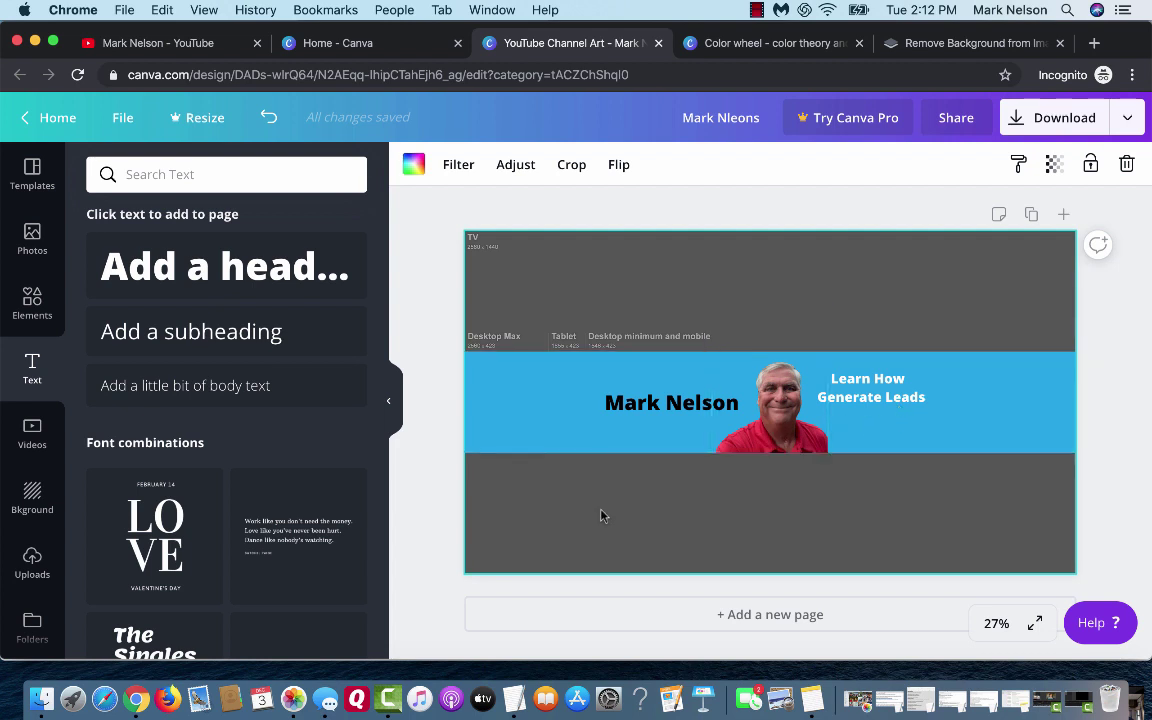
Step: Delete the grey safe-area template image from the banner
key("Delete")
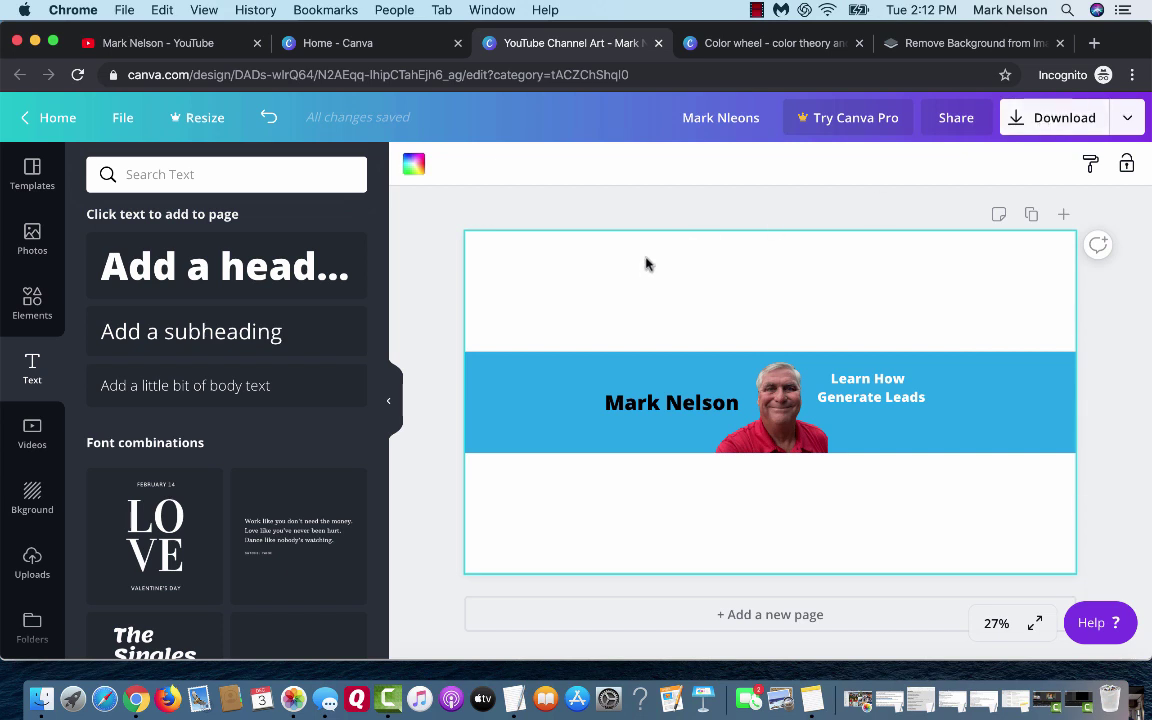
Step: Download the banner as a PNG file and dismiss the Canva Pro promotion
left_click(1058, 124)
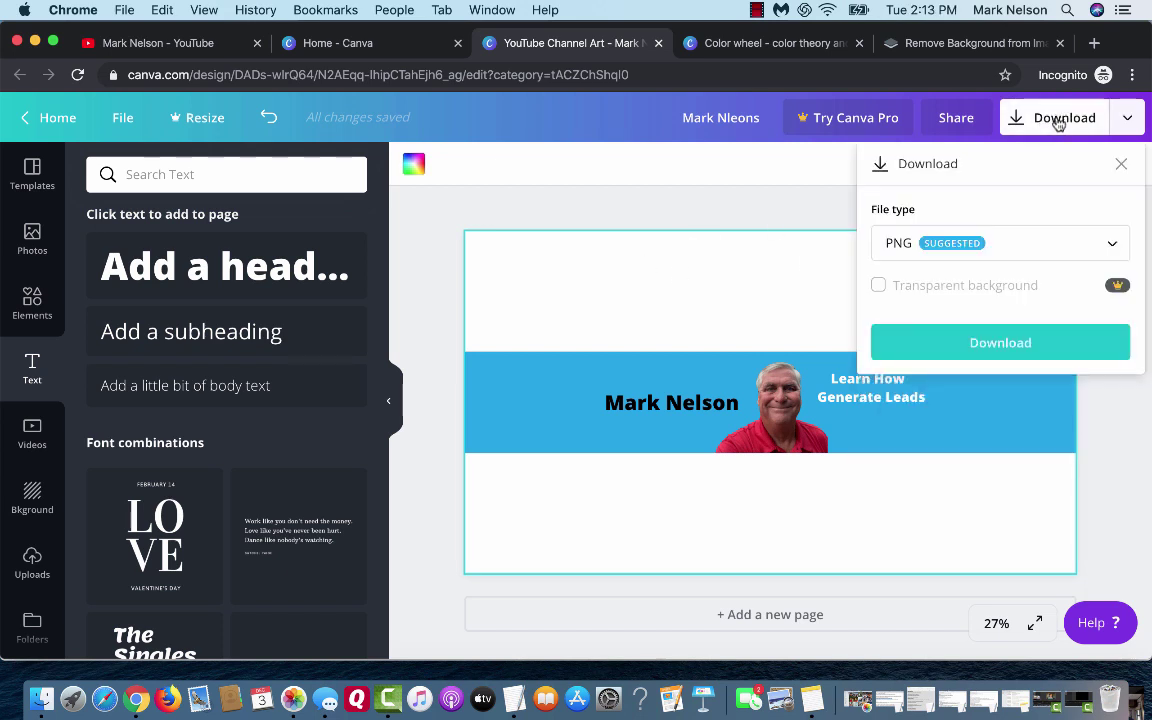
left_click(997, 345)
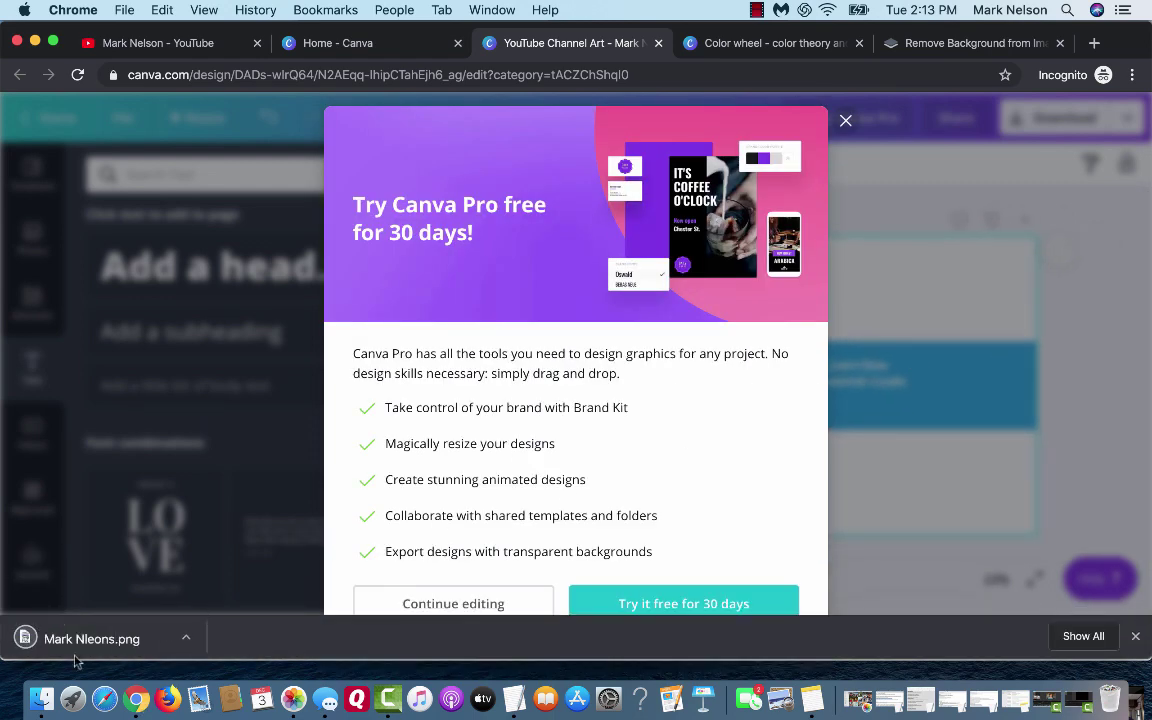
left_click(845, 122)
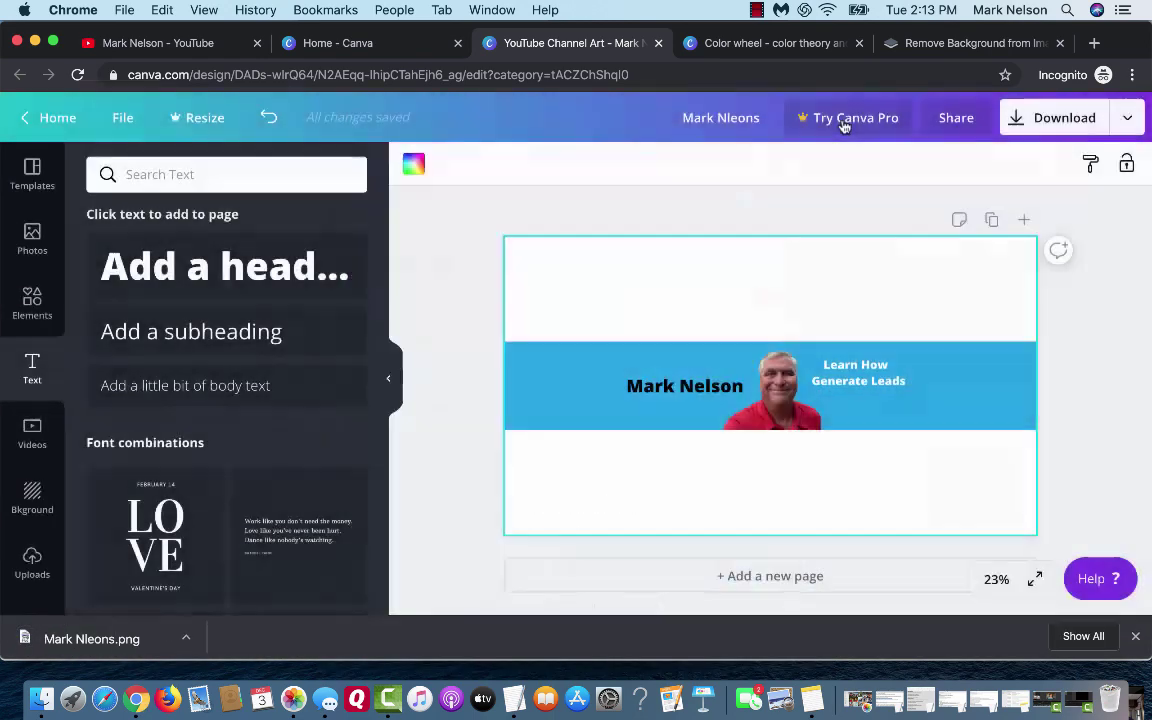
Step: Switch to the YouTube tab to view the channel's current banner
left_click(163, 44)
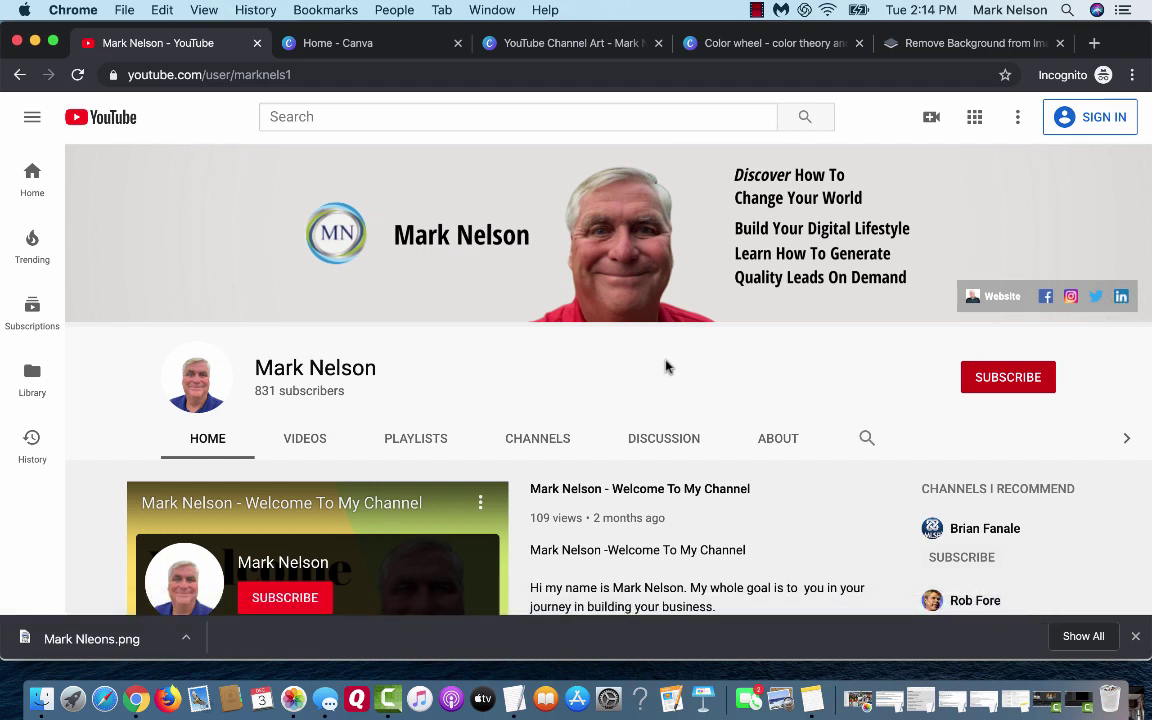
Step: Return to the channel art editor and show the Uploads panel with the uploaded photos
left_click(387, 51)
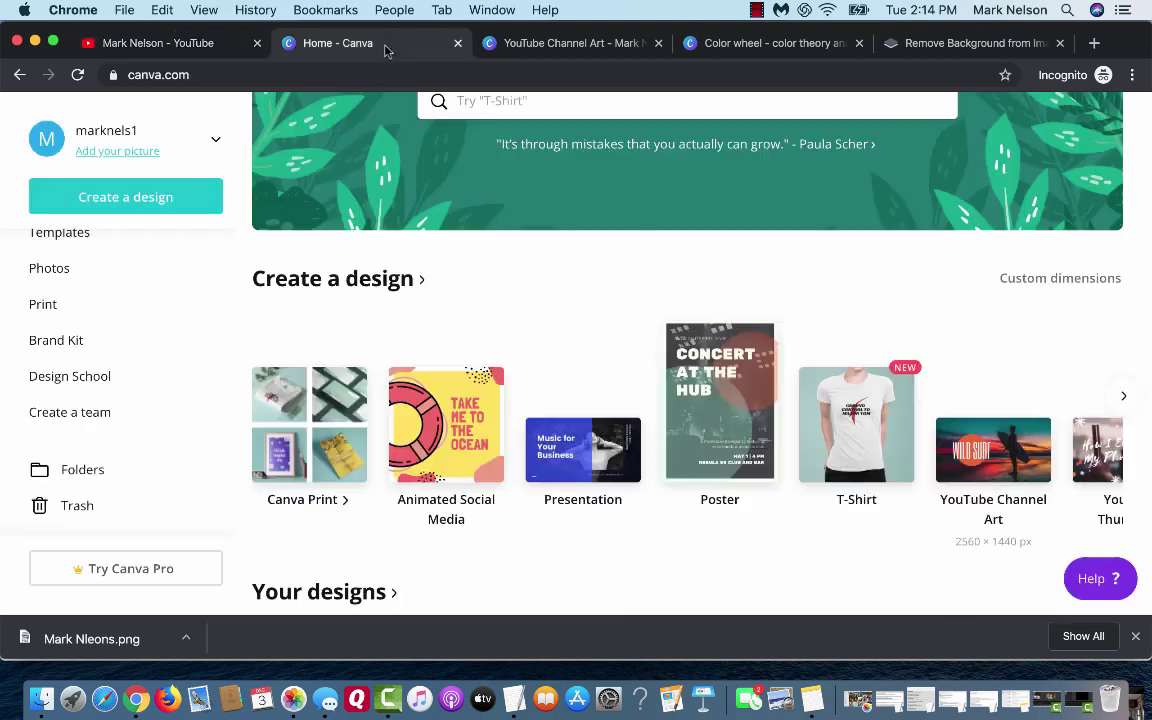
left_click(527, 47)
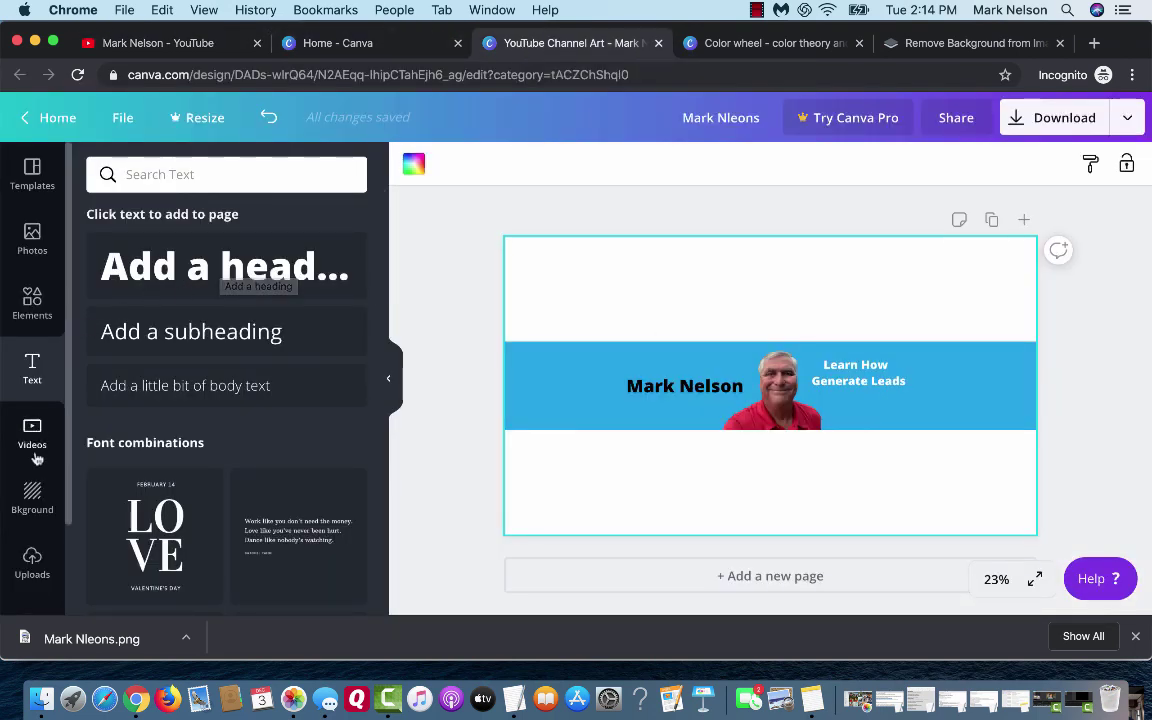
left_click(31, 565)
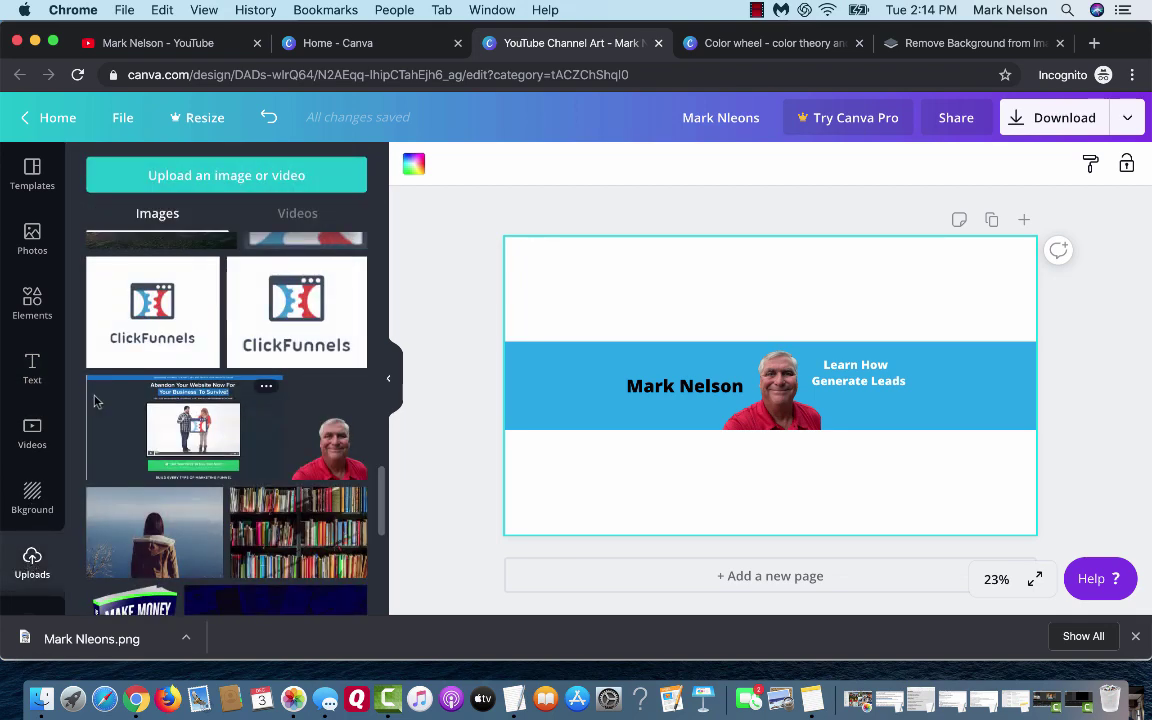
scroll(175, 428, "down", 5)
scroll(175, 428, "up", 5)
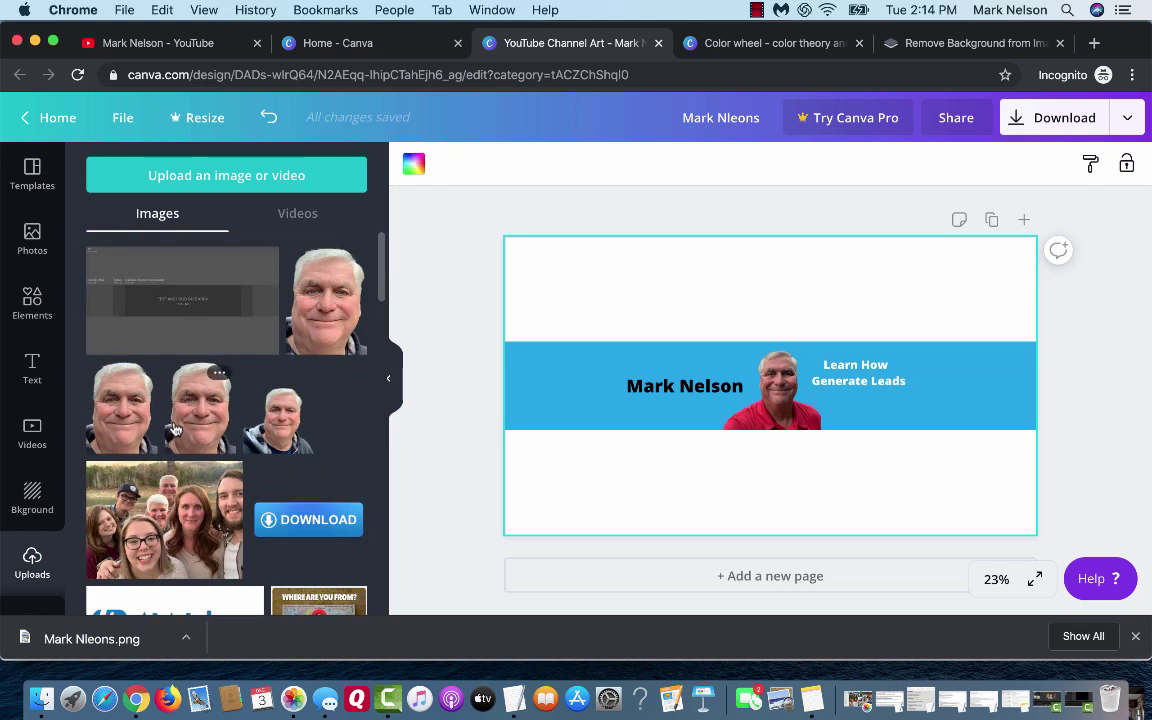